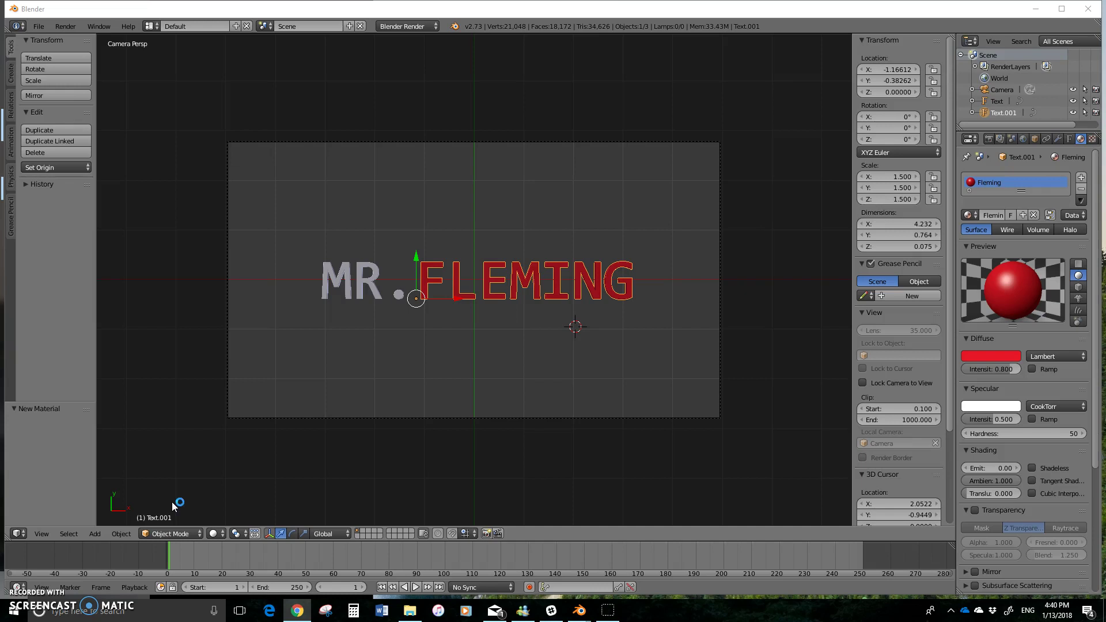
Step: Render the title text scene through the camera to check its current lighting
right_click(190, 458)
left_click(172, 462)
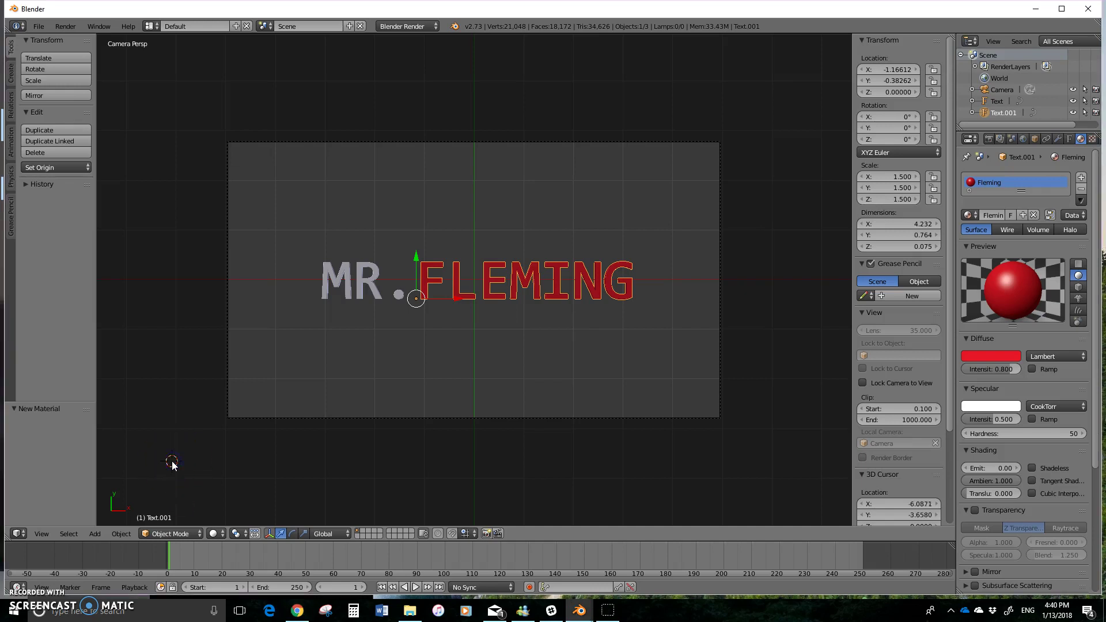
key("F12")
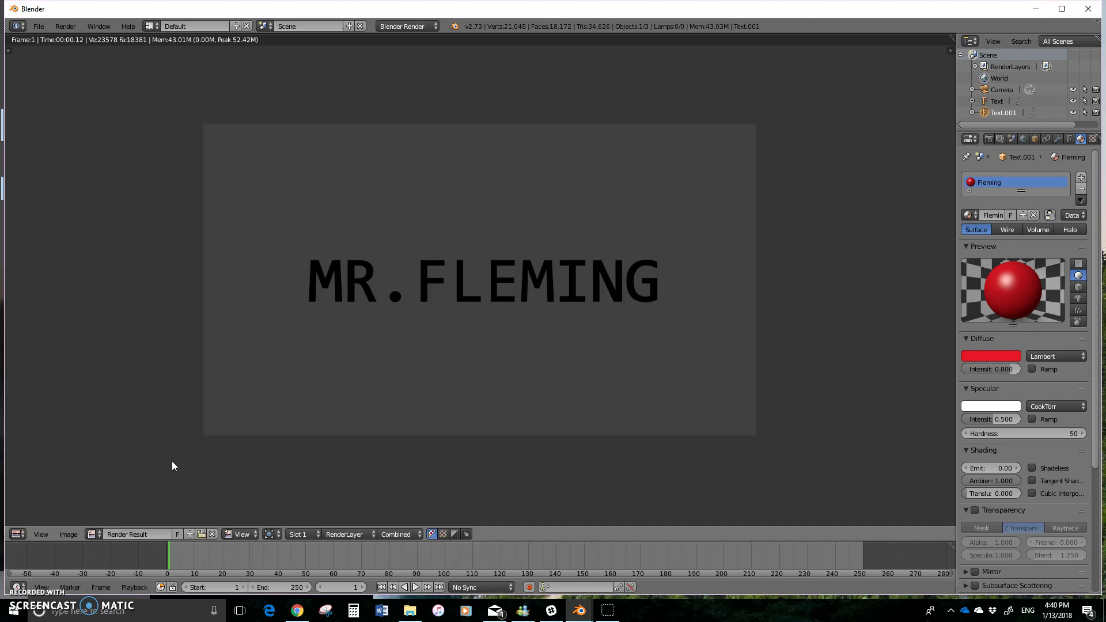
Step: Set the world's horizon color to black and render the scene again
left_click(1024, 139)
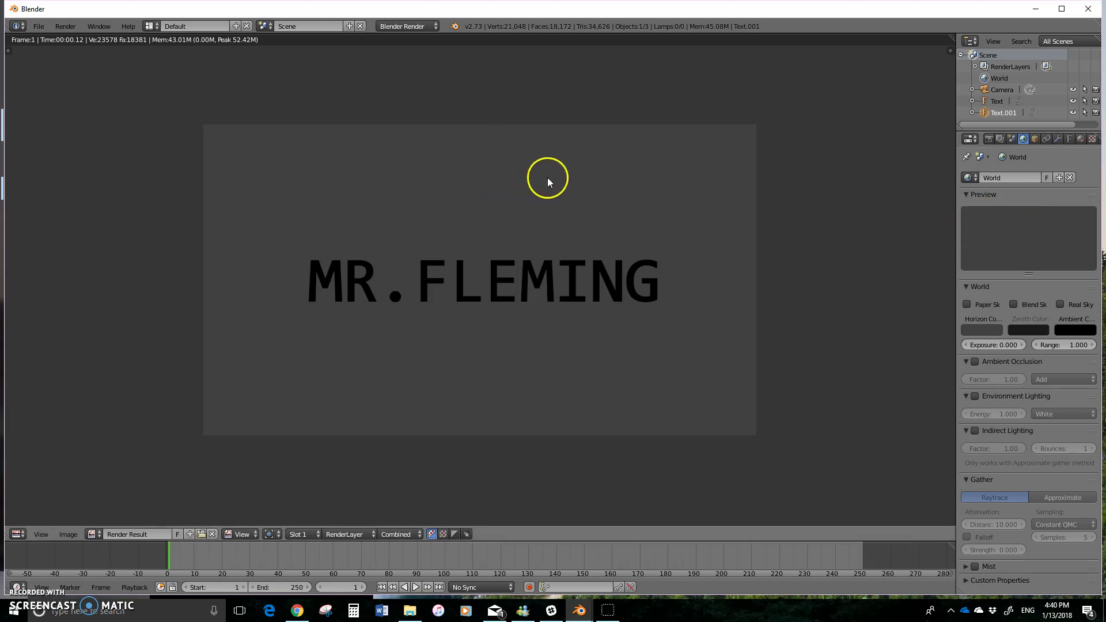
left_click(987, 327)
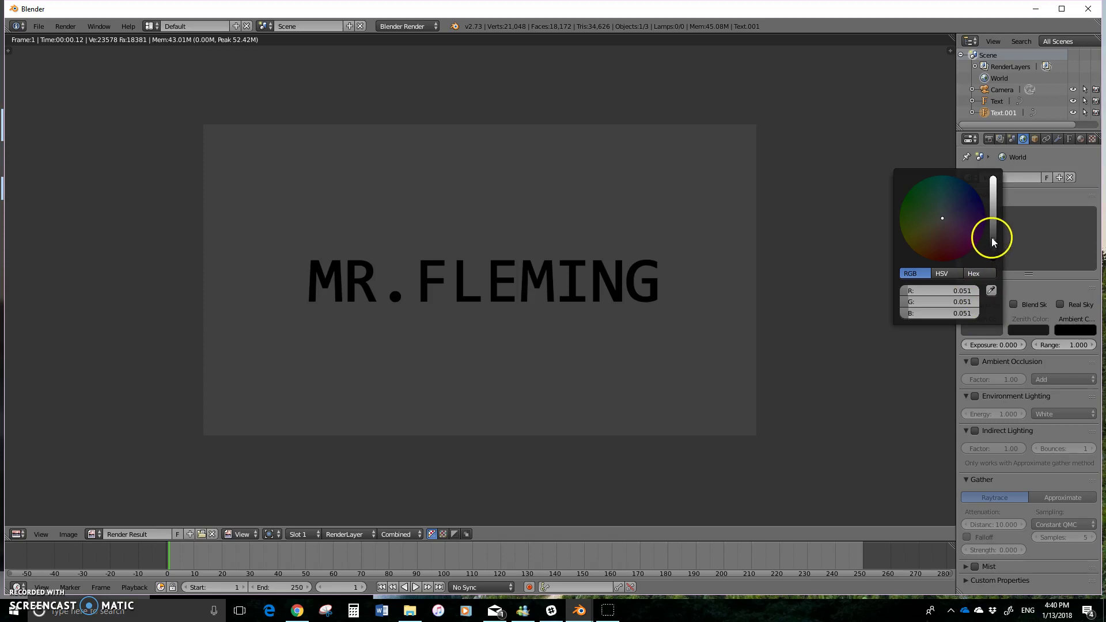
left_click_drag(993, 241, 994, 262)
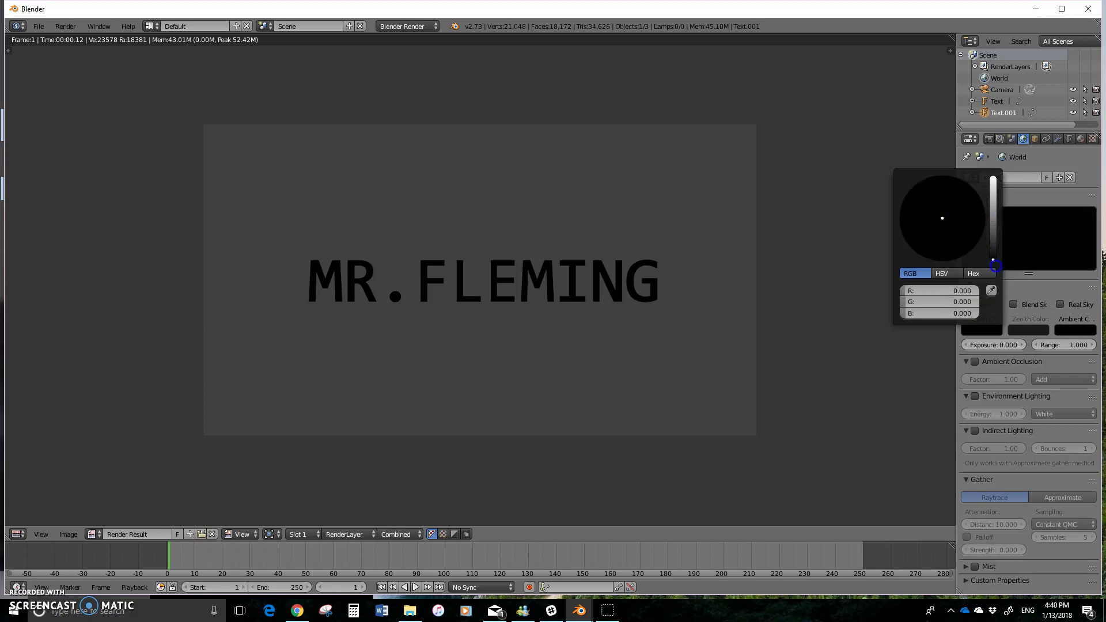
left_click(1046, 287)
key("F12")
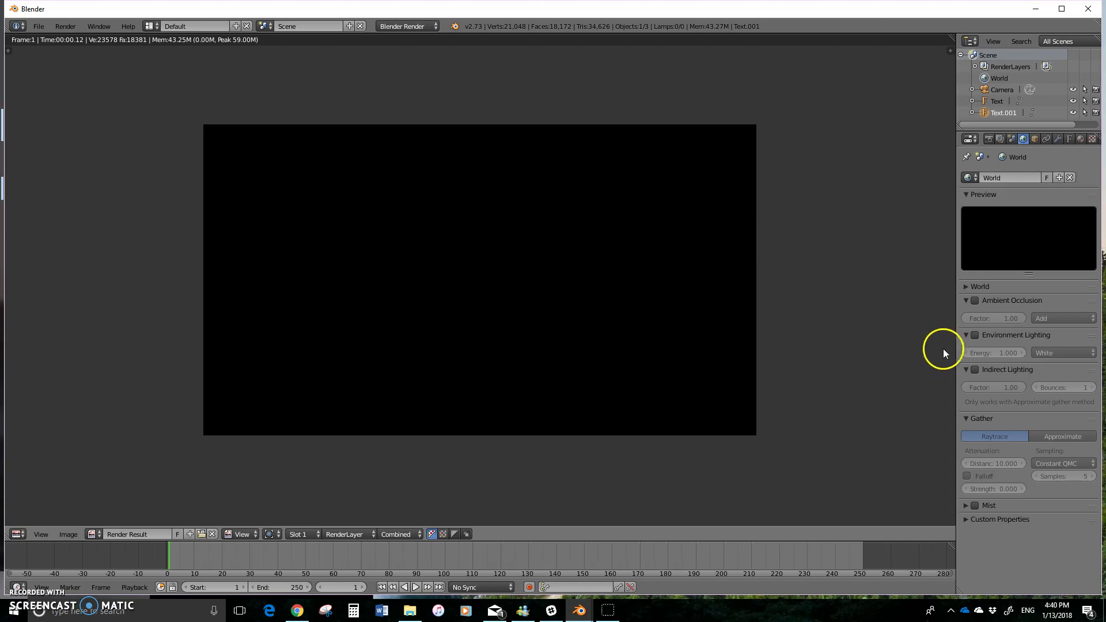
Step: Enable white environment lighting with an energy of 0.5 and check it with a test render
left_click(975, 336)
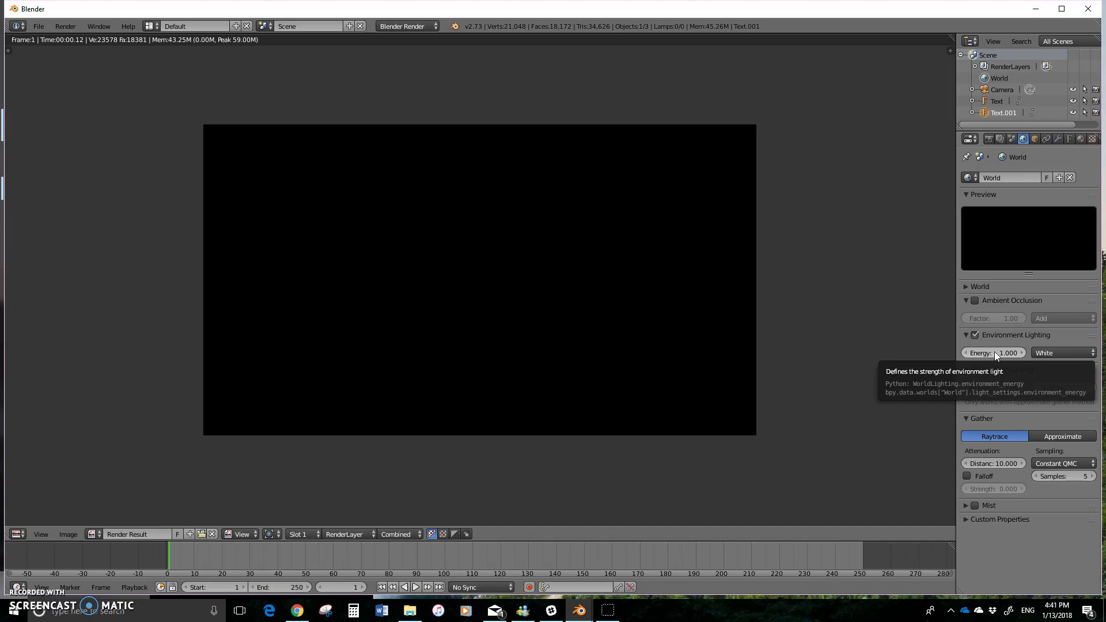
left_click(994, 353)
type("0.5")
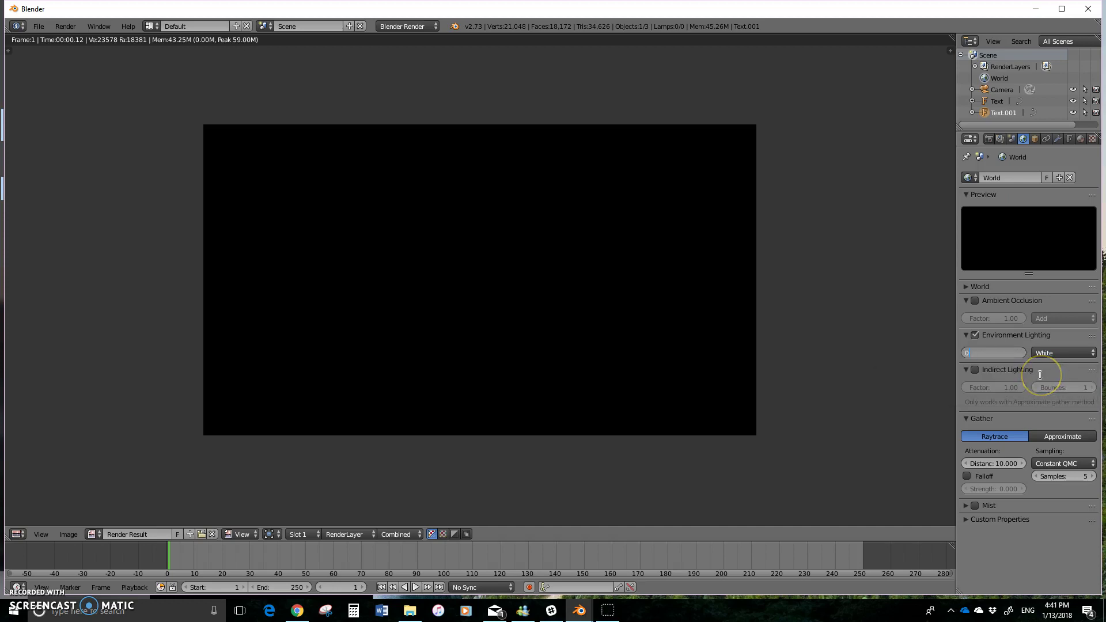
key("Return")
left_click(578, 233)
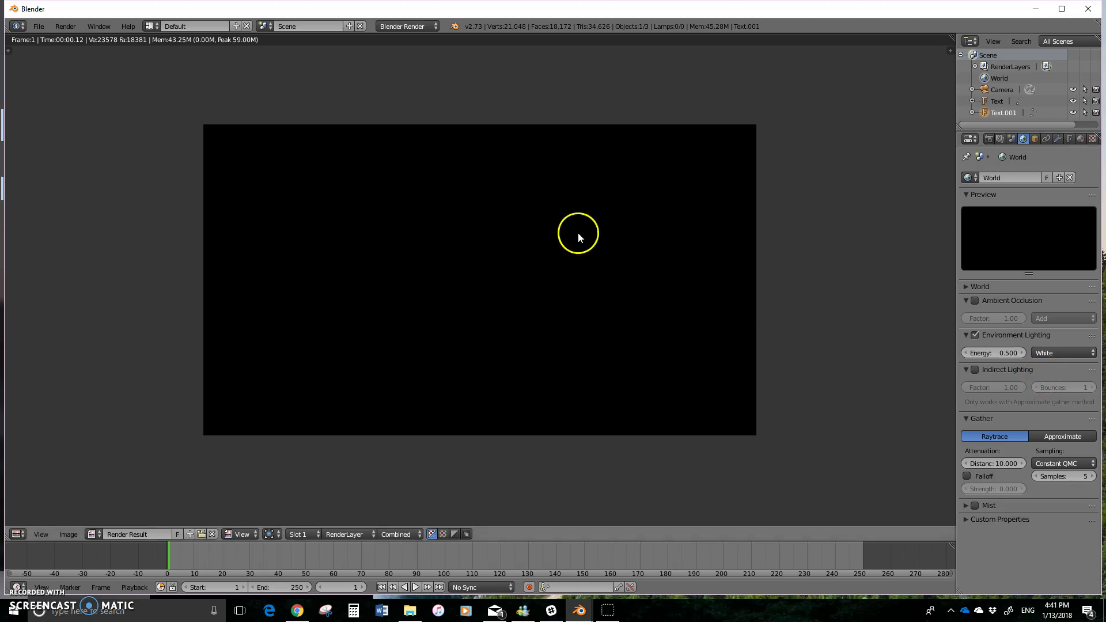
key("F12")
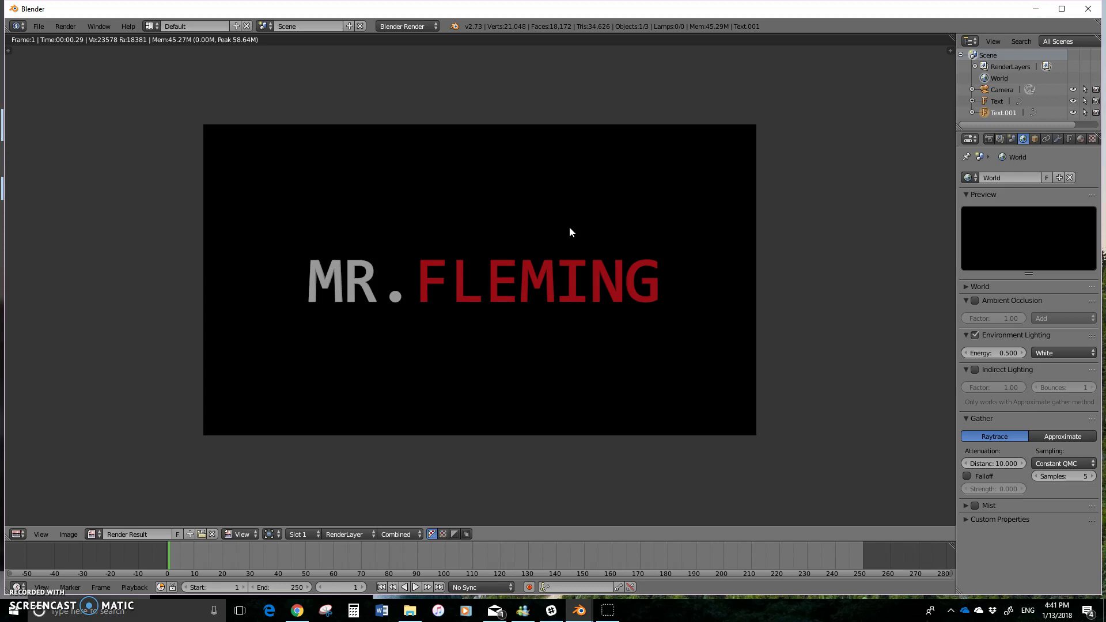
key("Escape")
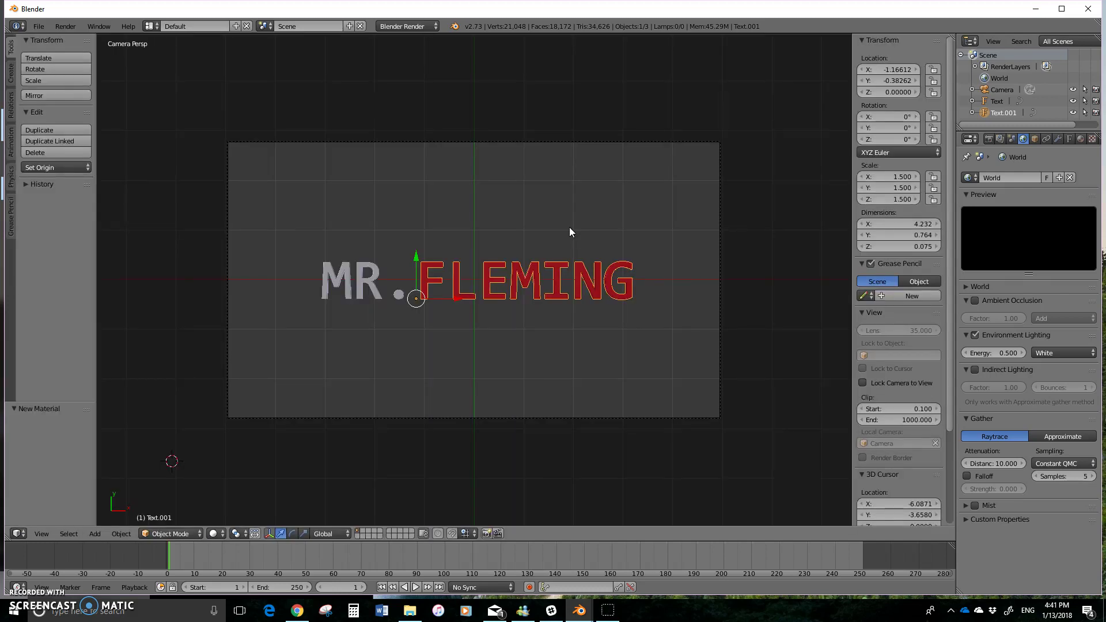
Step: Add a spot lamp about 4.3 units below the text, positioned from the right side view
key("KP_3")
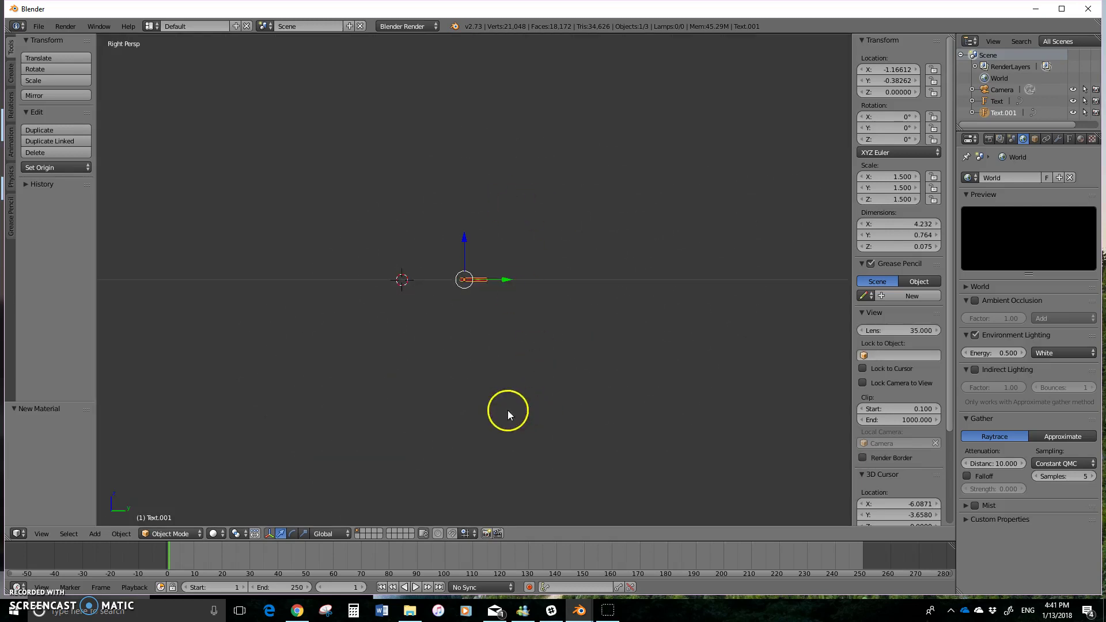
left_click(473, 363)
left_click(95, 534)
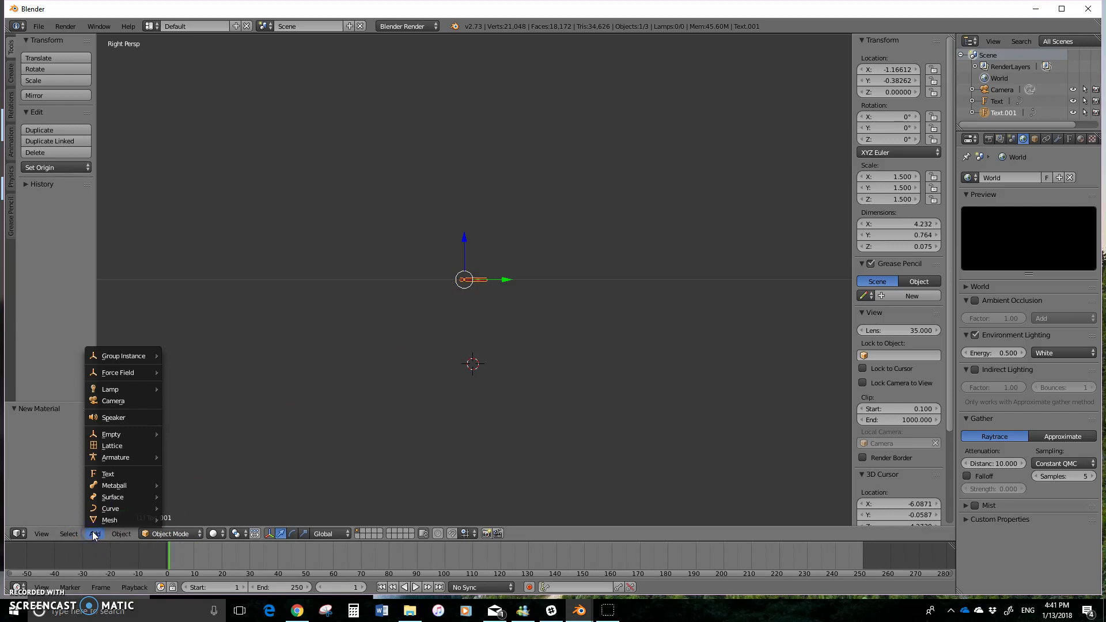
left_click(96, 497)
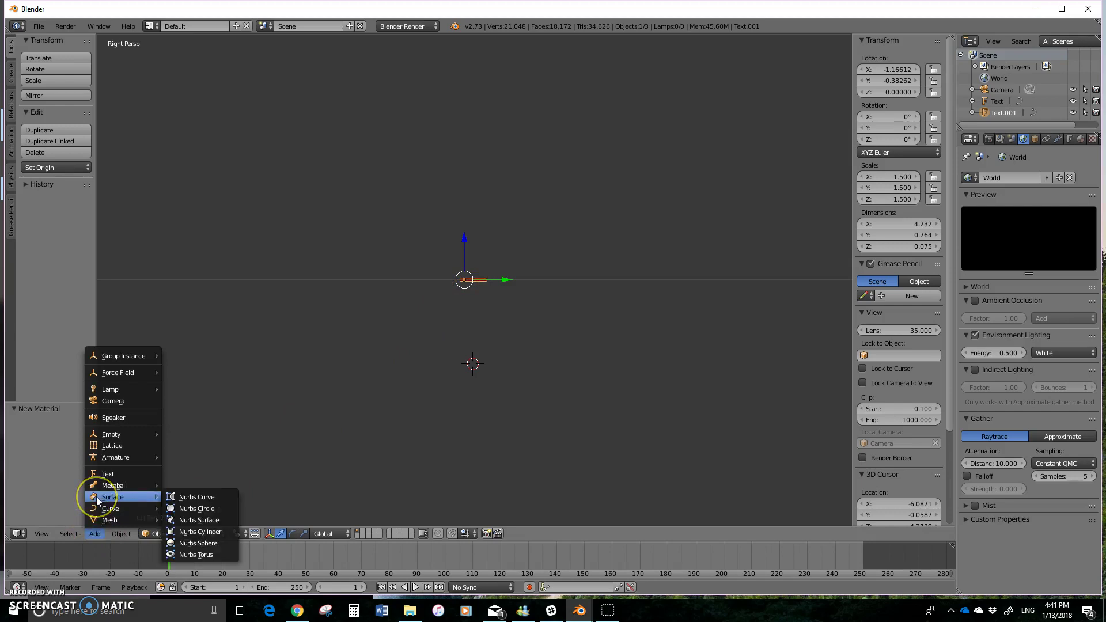
left_click(148, 389)
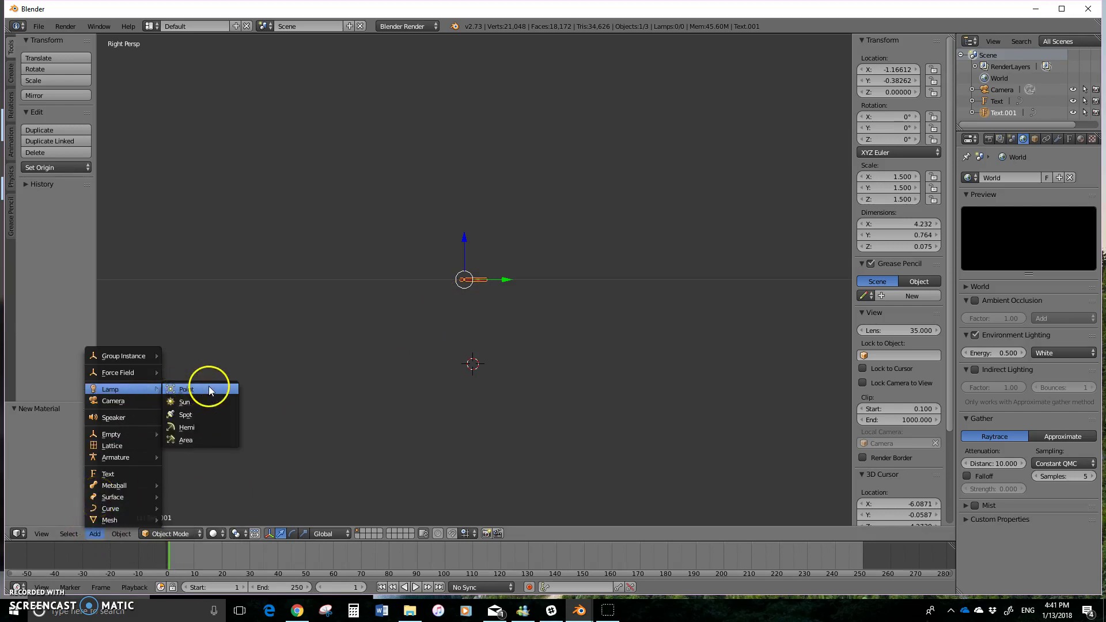
left_click(209, 415)
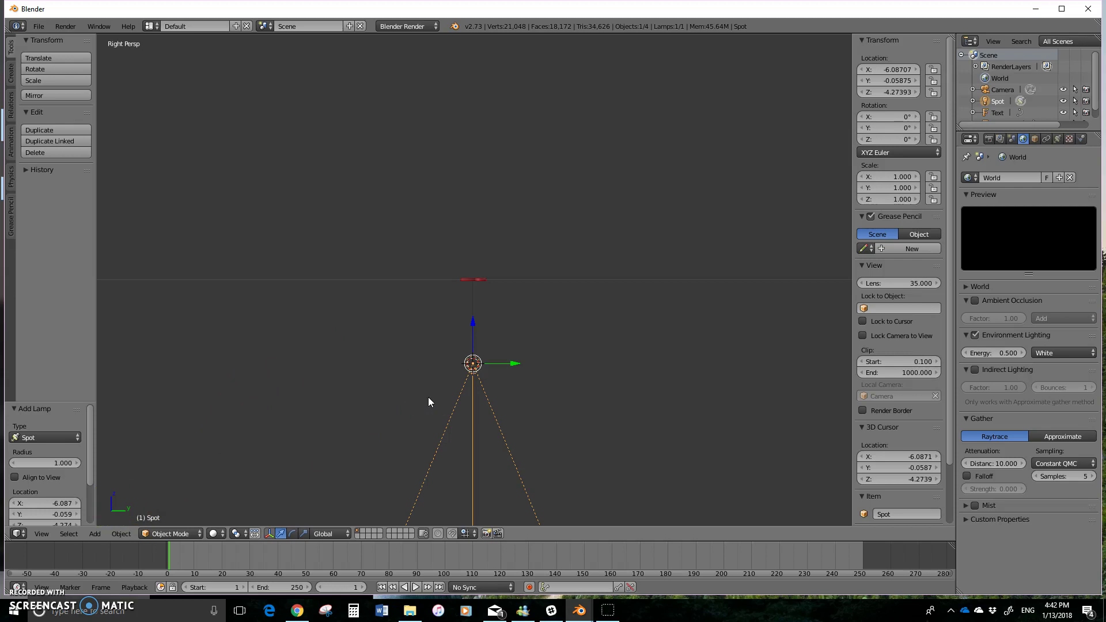
Step: Set the spot lamp's X rotation to 180° so it points up at the text, and switch to orthographic projection
left_click(904, 116)
type("180")
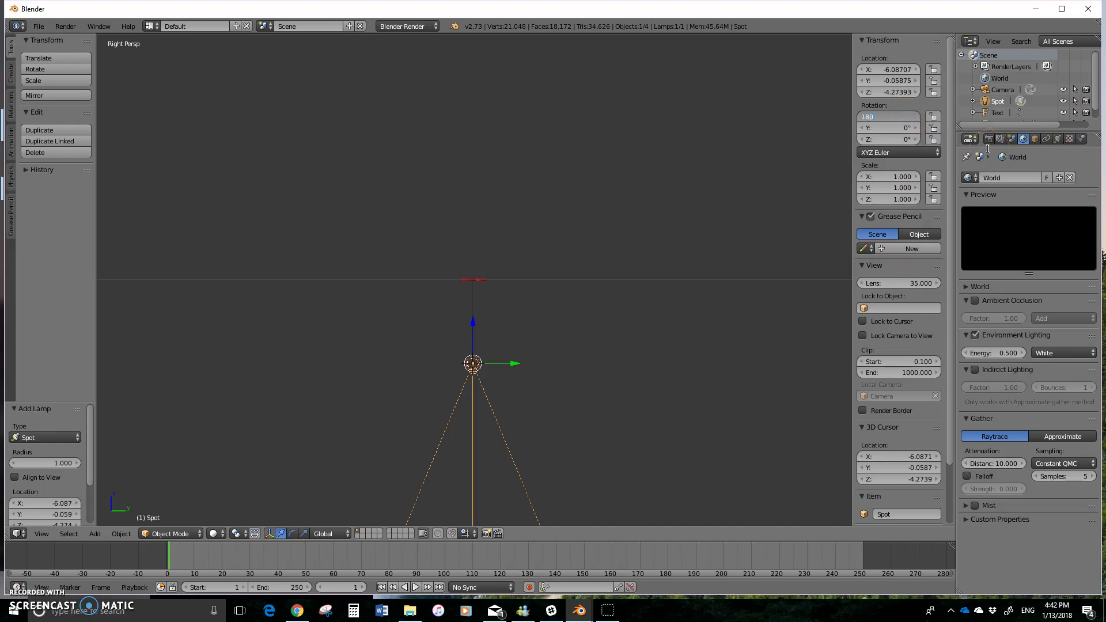
key("Return")
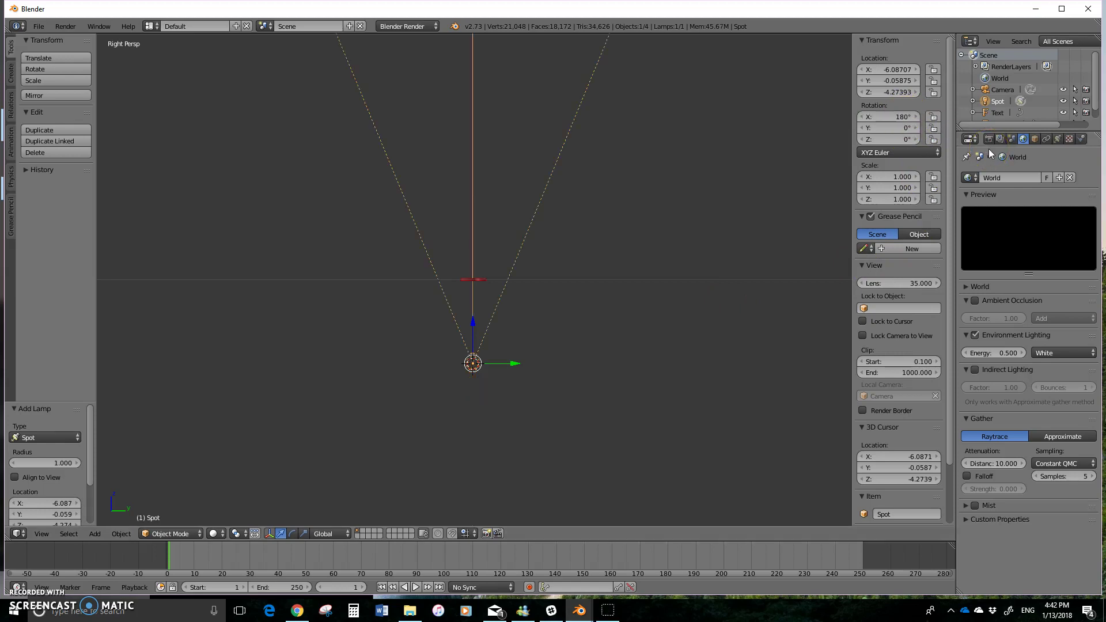
middle_click_drag(824, 94, 494, 200)
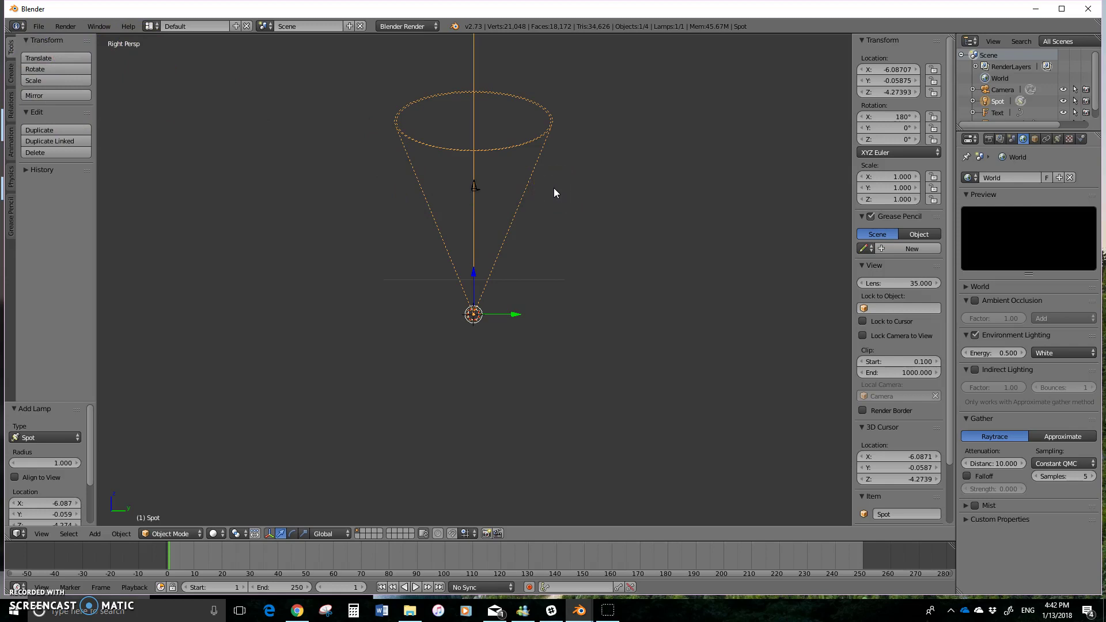
key("KP_5")
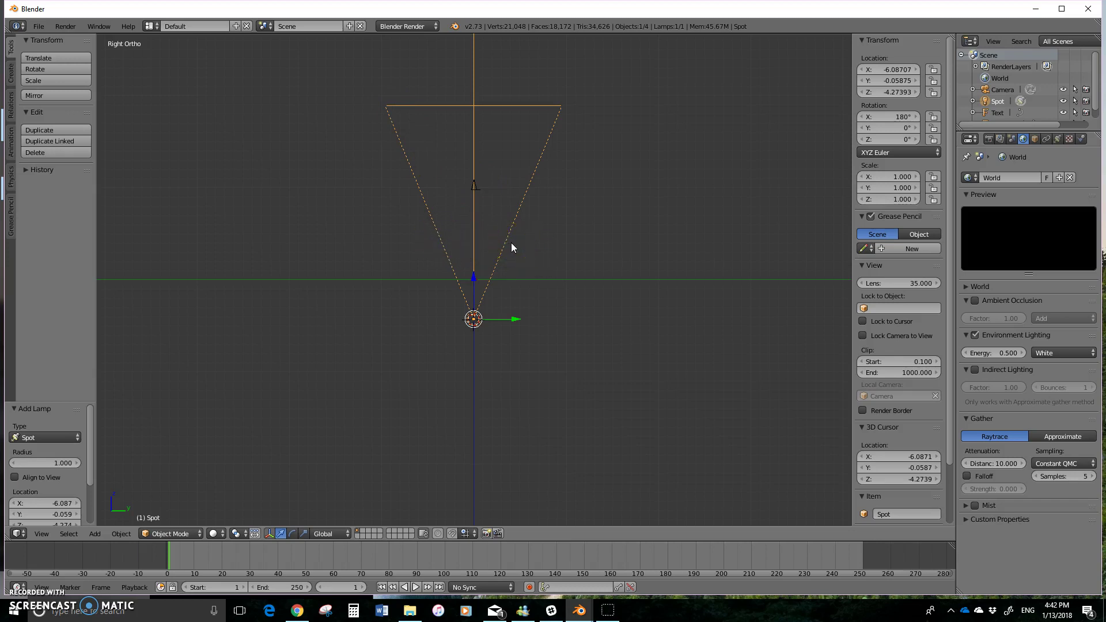
Step: Display the spot lamp's settings and render the scene to check the lamp's effect
left_click(1058, 140)
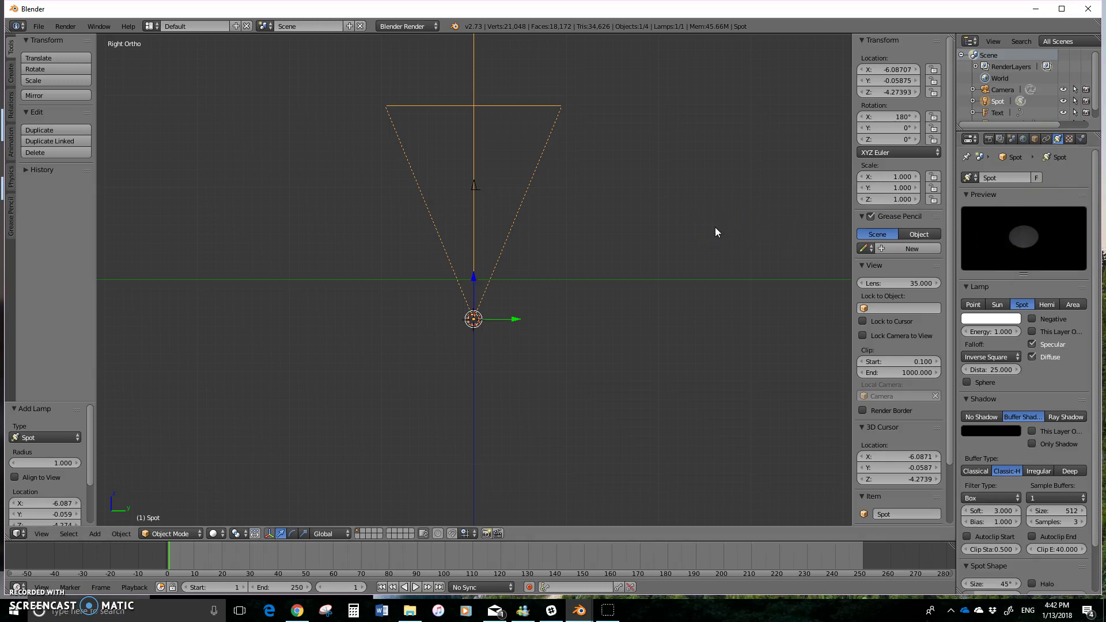
key("F12")
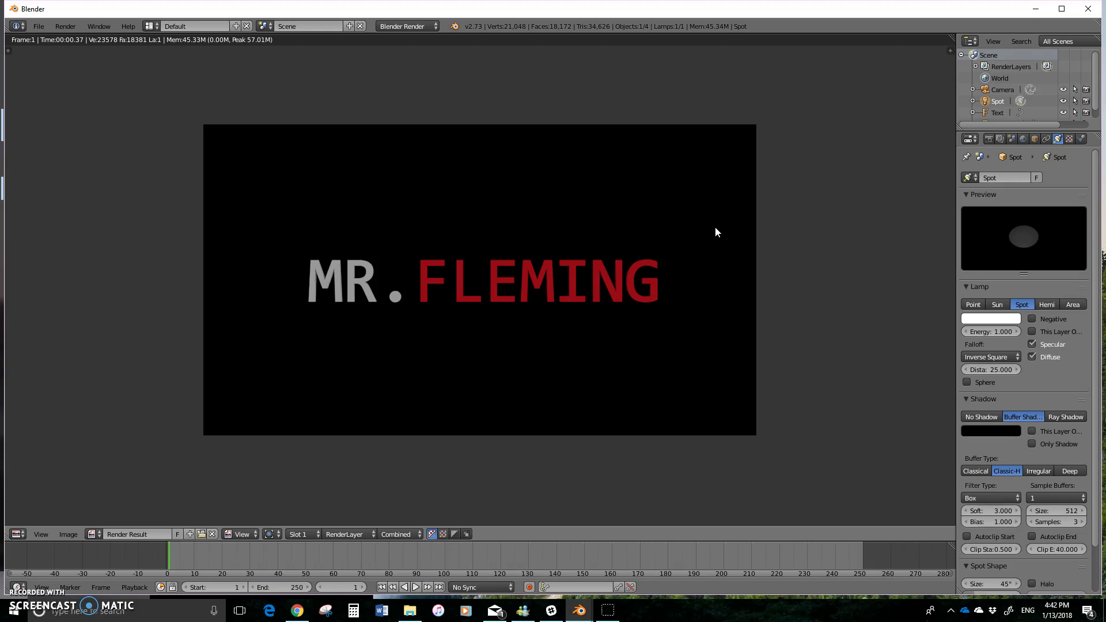
key("Escape")
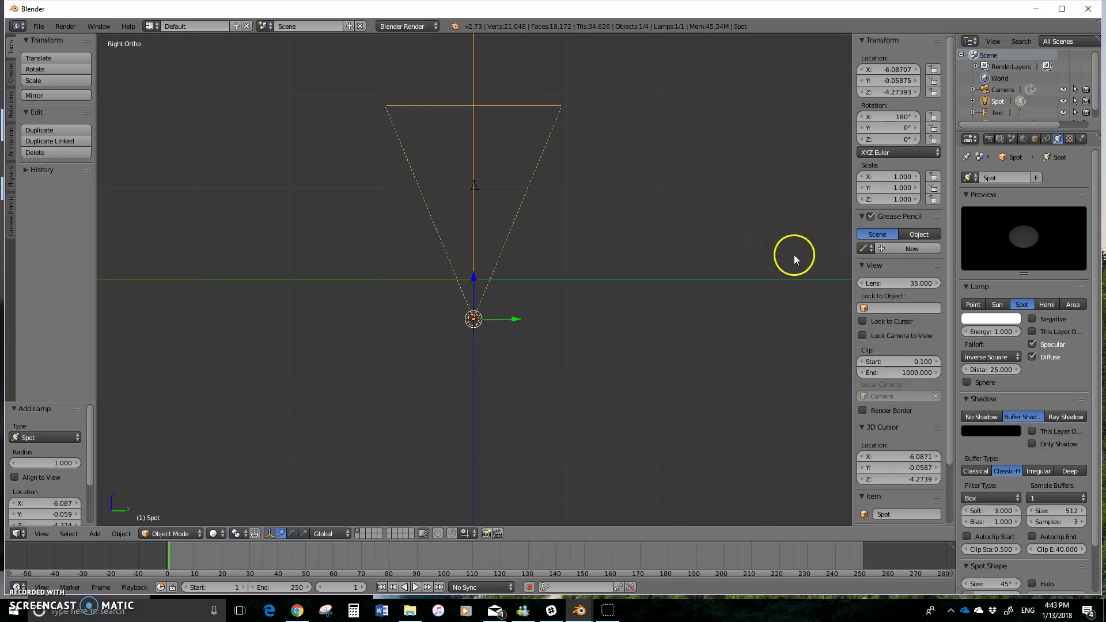
Step: Move the spot lamp up along Z to about -0.79, just beneath the text
scroll(479, 281, "up", 6)
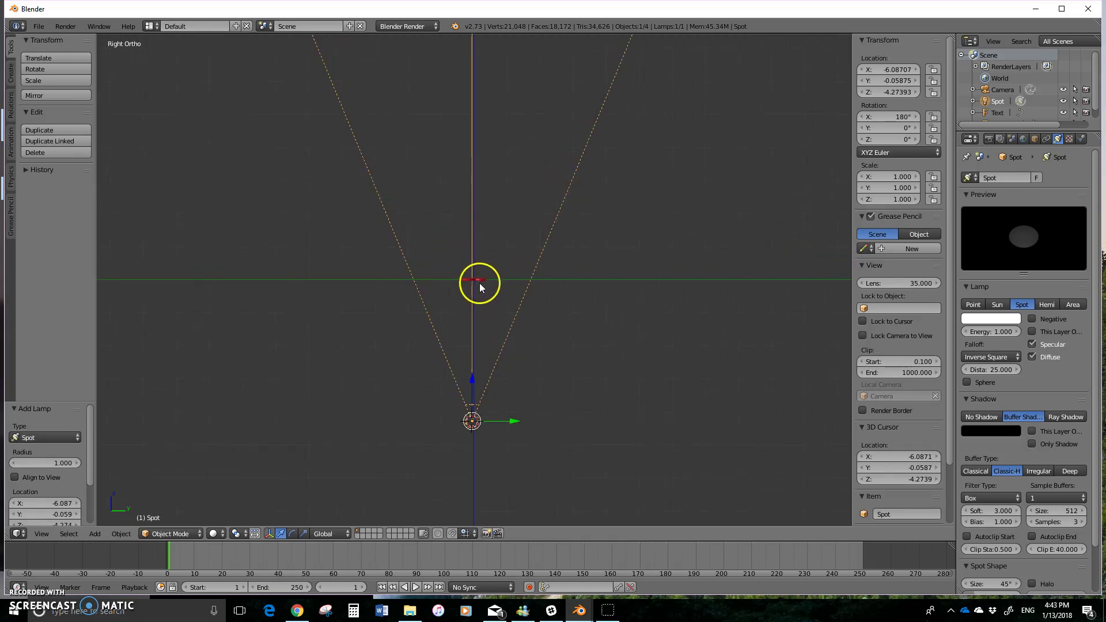
left_click_drag(475, 388, 466, 272)
scroll(468, 303, "up", 8)
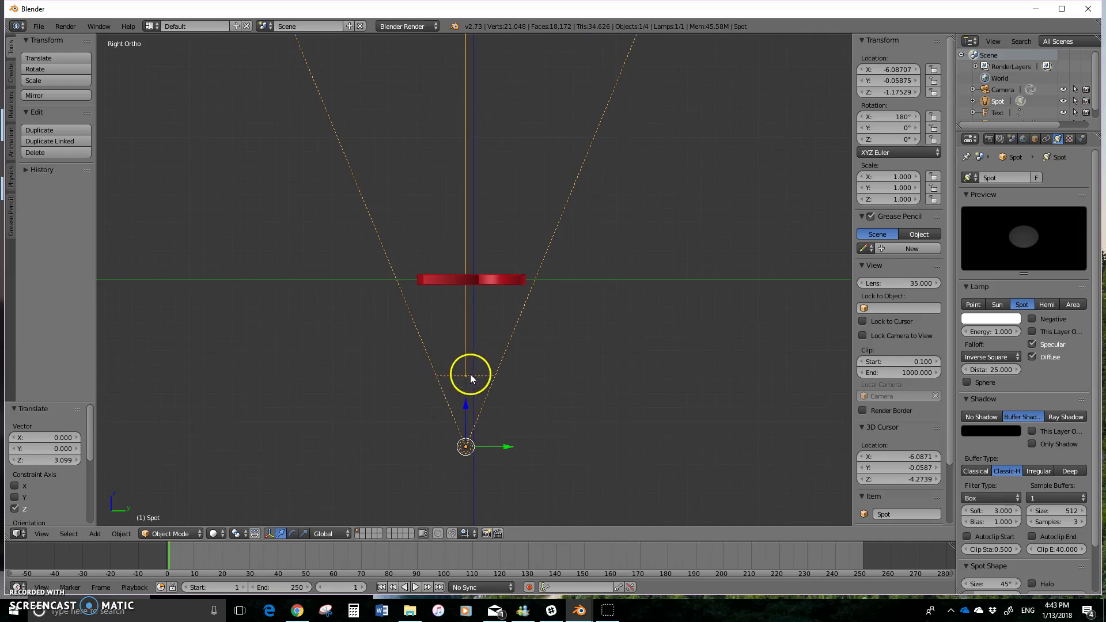
left_click_drag(467, 406, 460, 361)
left_click_drag(459, 352, 457, 347)
scroll(461, 345, "down", 5)
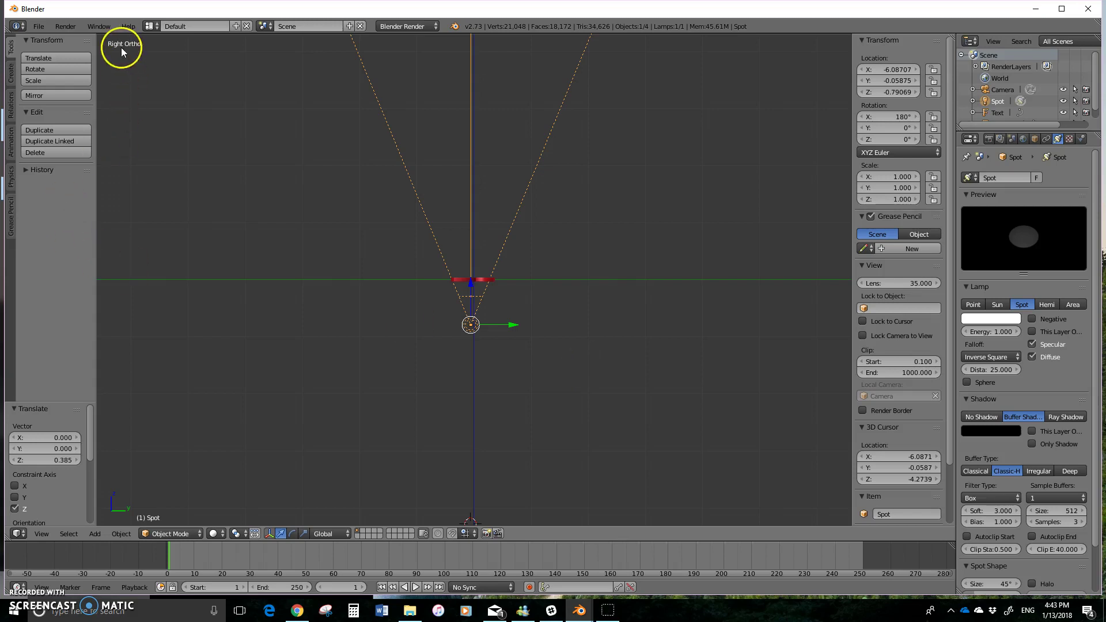
Step: Move the spot lamp along X to about -0.41 in the front view, near the middle of the text
key("KP_1")
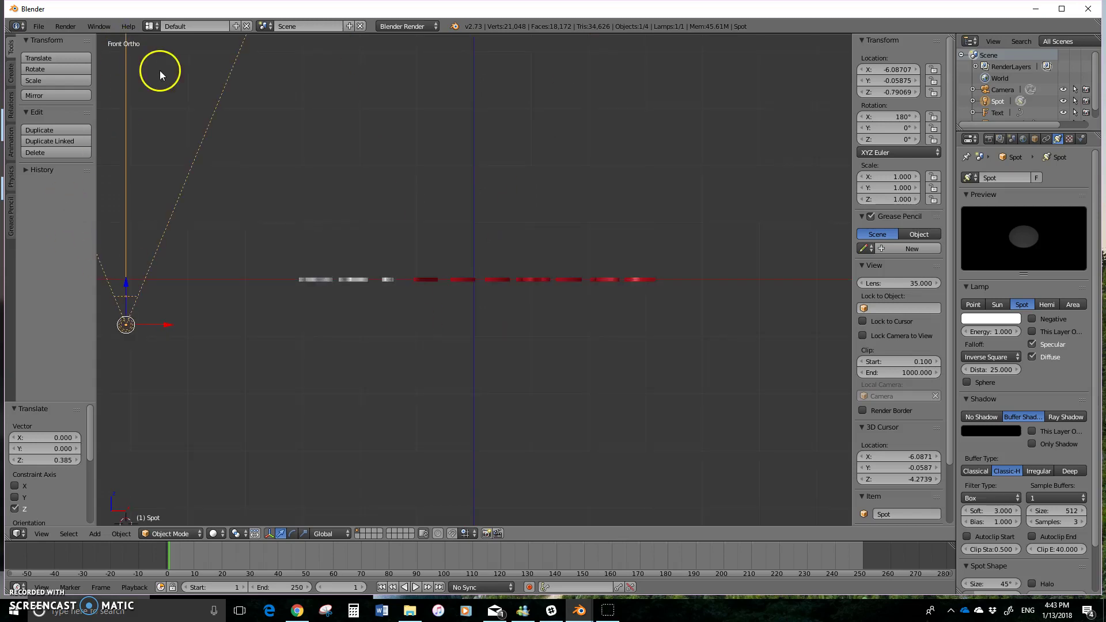
scroll(197, 252, "down", 4)
left_click_drag(349, 303, 502, 309)
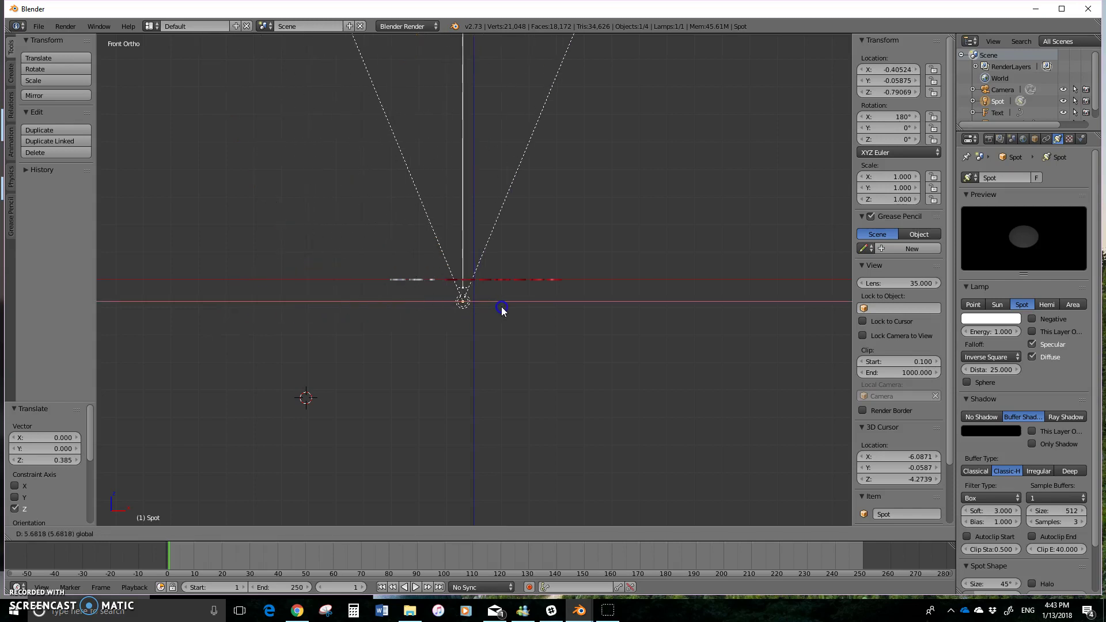
scroll(467, 277, "up", 3)
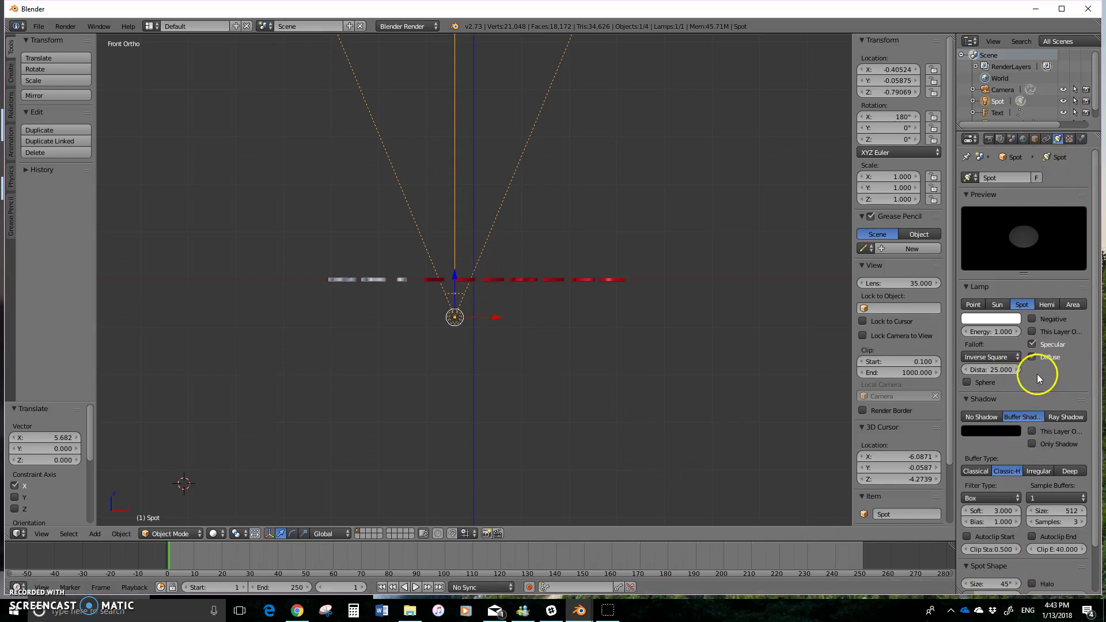
Step: Set the spot shape size to 90° and show its cone, leaving the halo off after trying it
scroll(1037, 374, "down", 3)
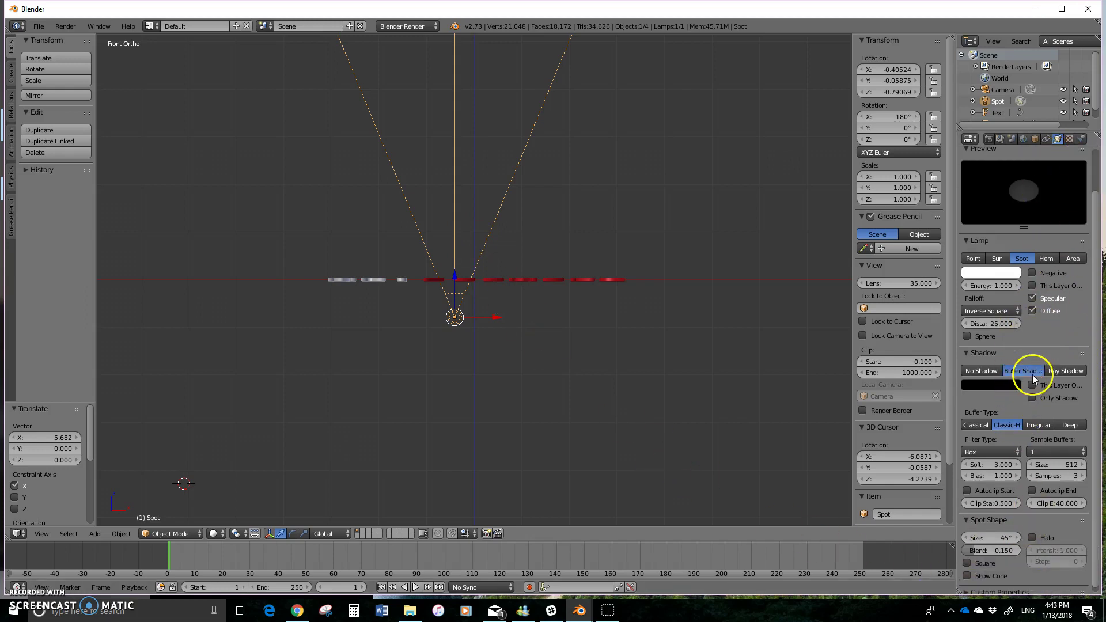
left_click(1007, 533)
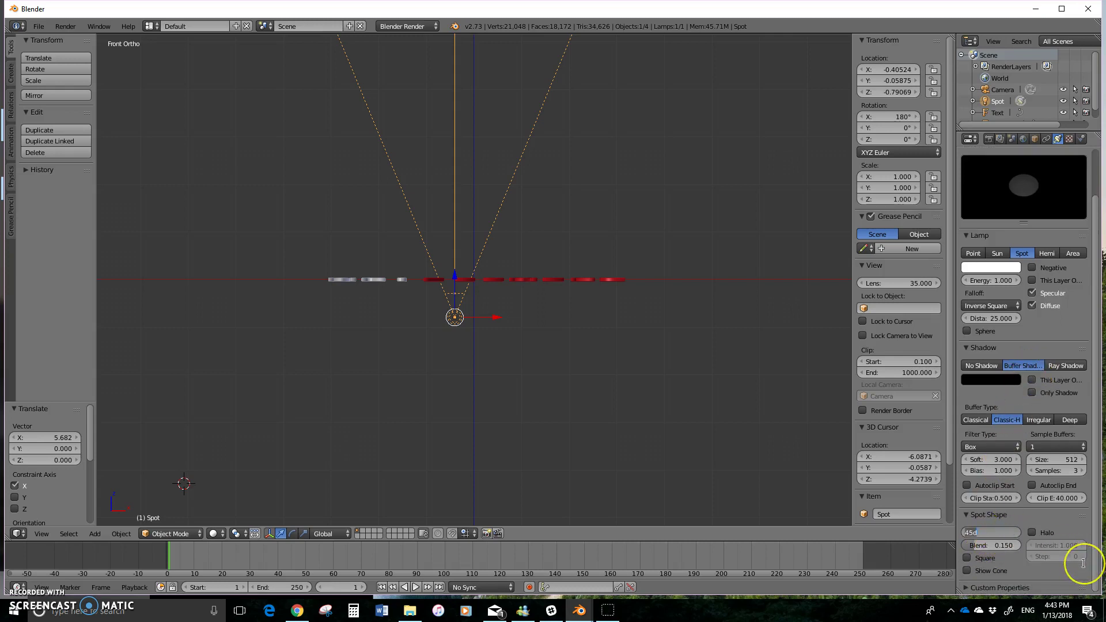
type("90")
key("Return")
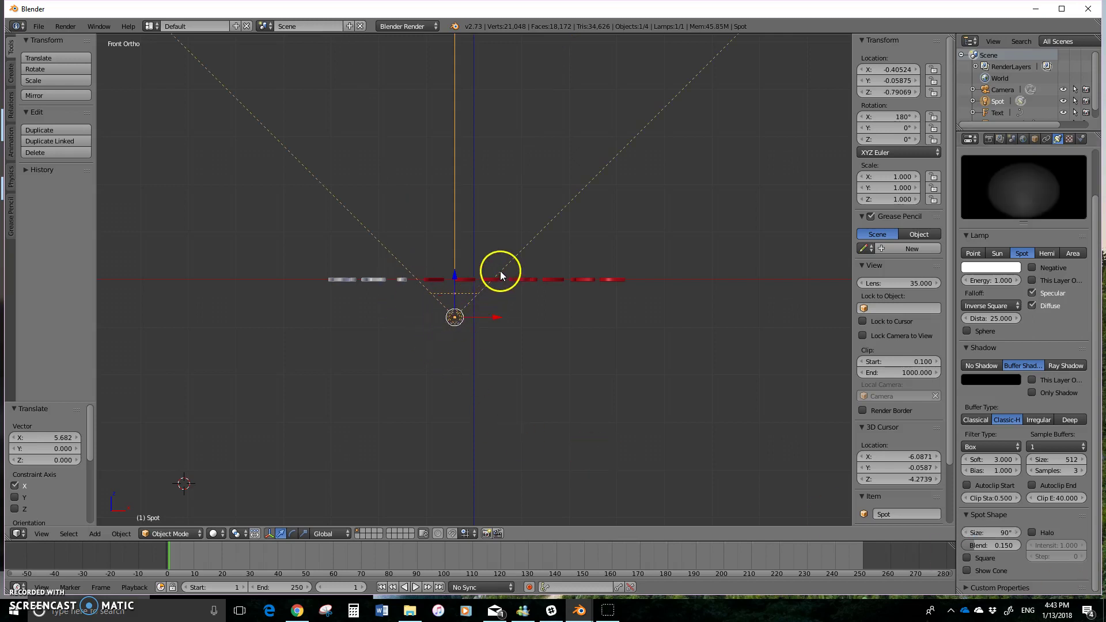
left_click(966, 571)
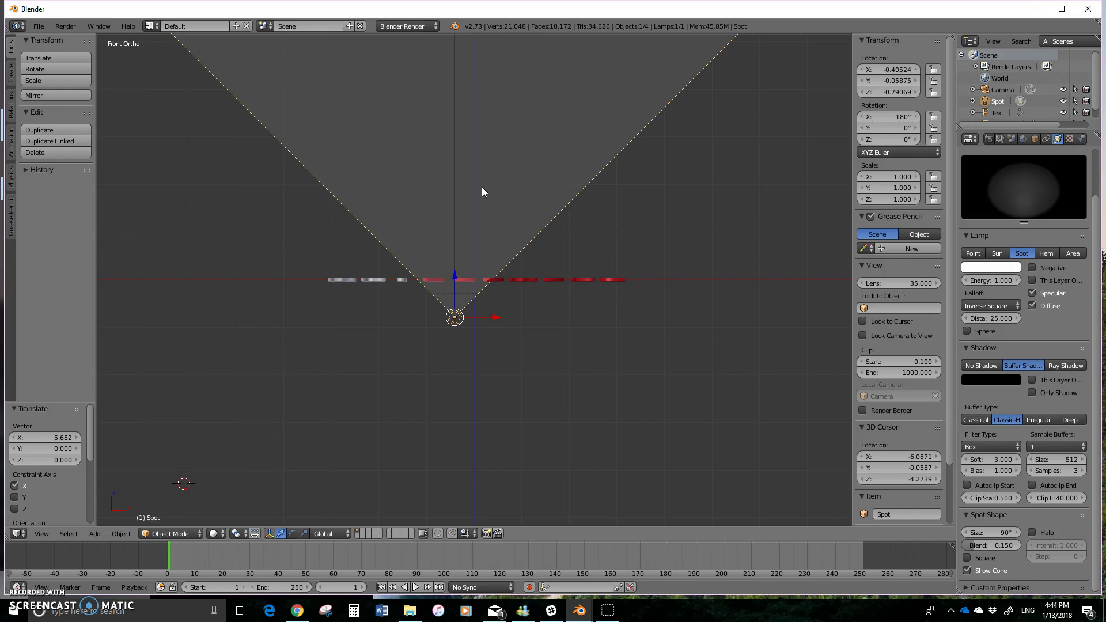
left_click(1032, 533)
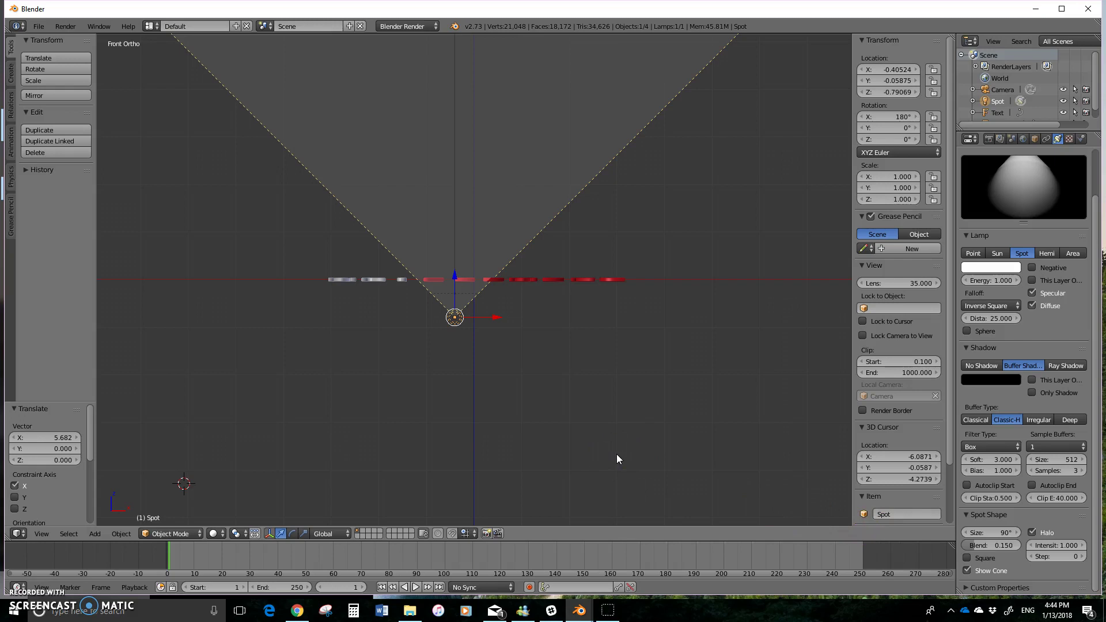
left_click(1032, 533)
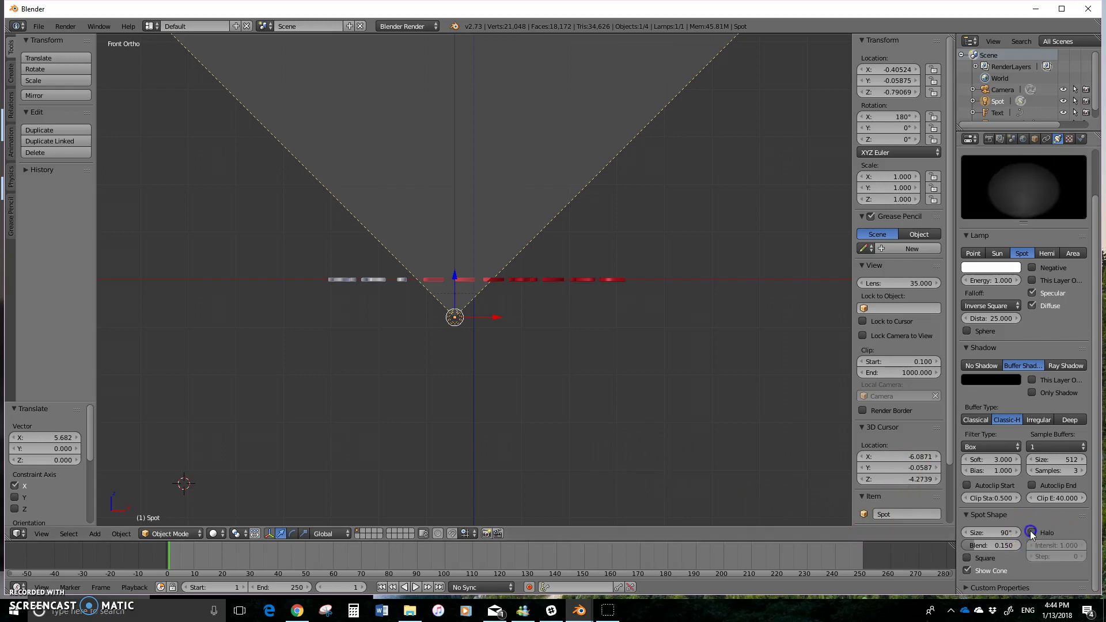
Step: Enable the spot lamp's halo with an intensity of 1.2 and a step of 1
left_click(1032, 534)
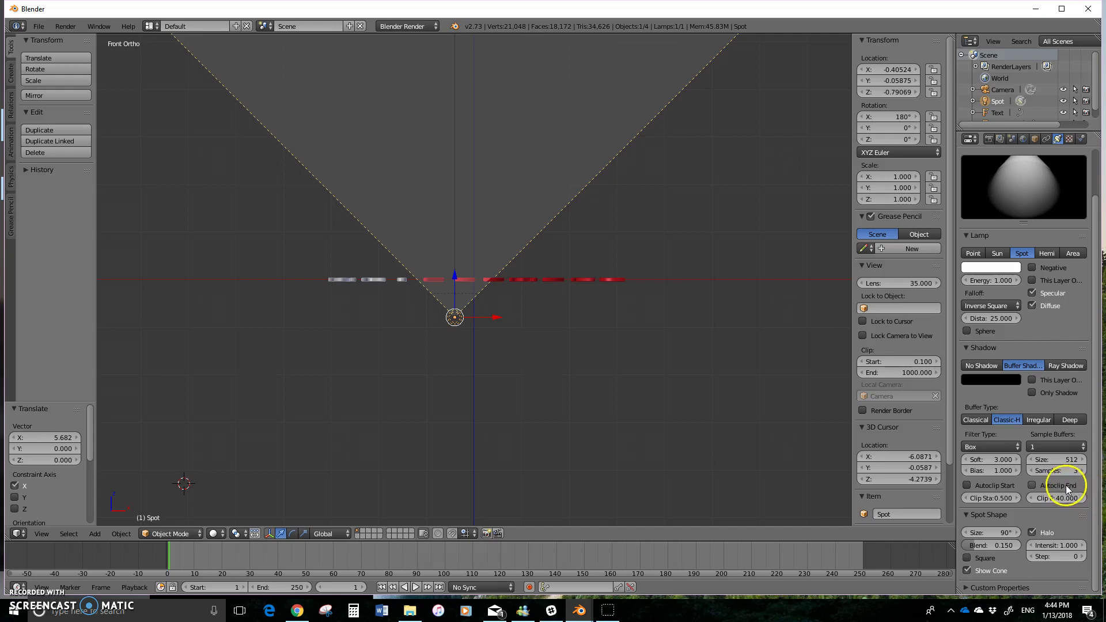
left_click(1060, 545)
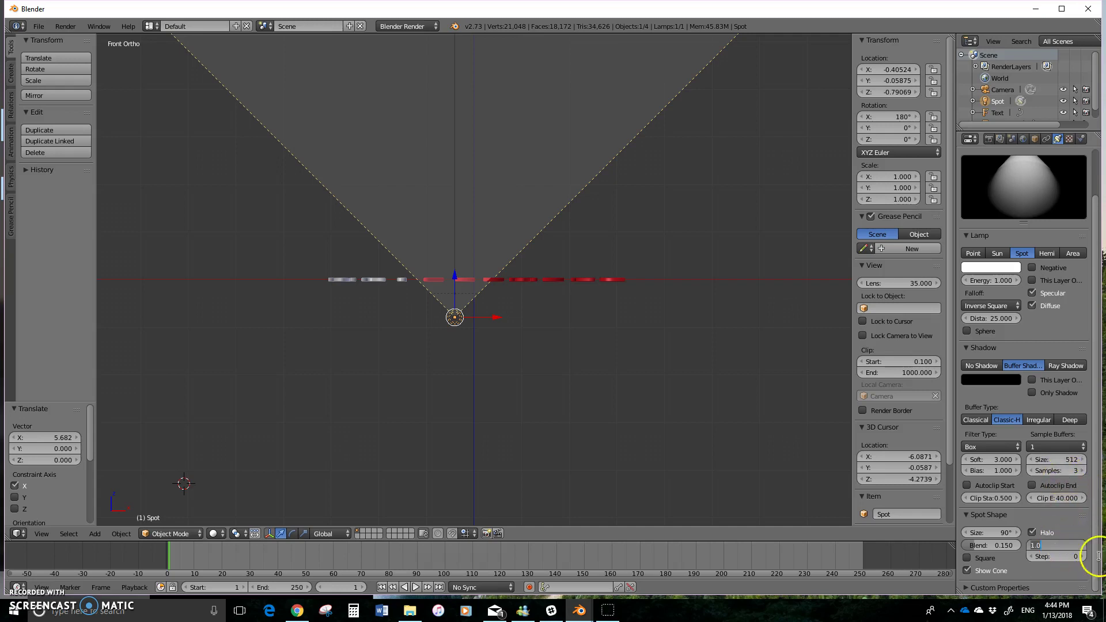
type("1.2")
key("Return")
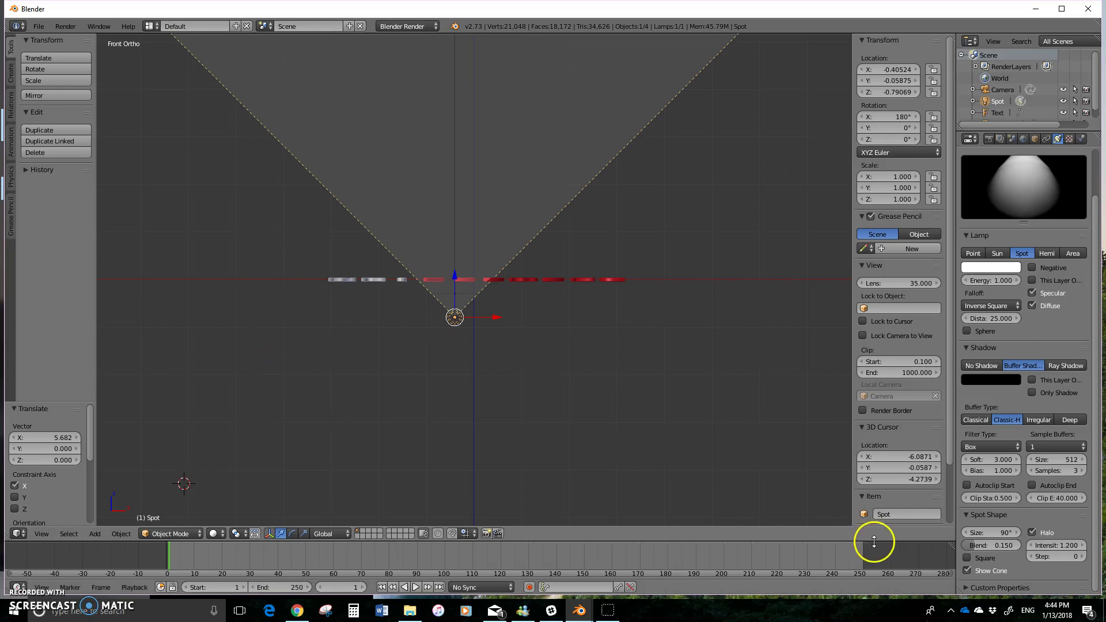
left_click(1071, 557)
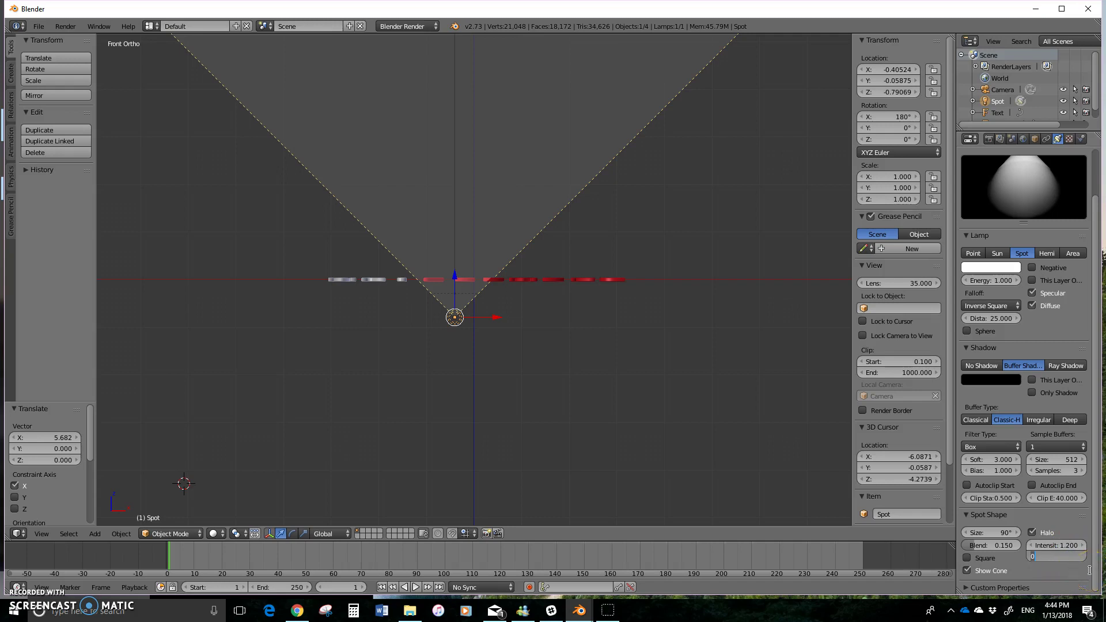
type("1")
key("Return")
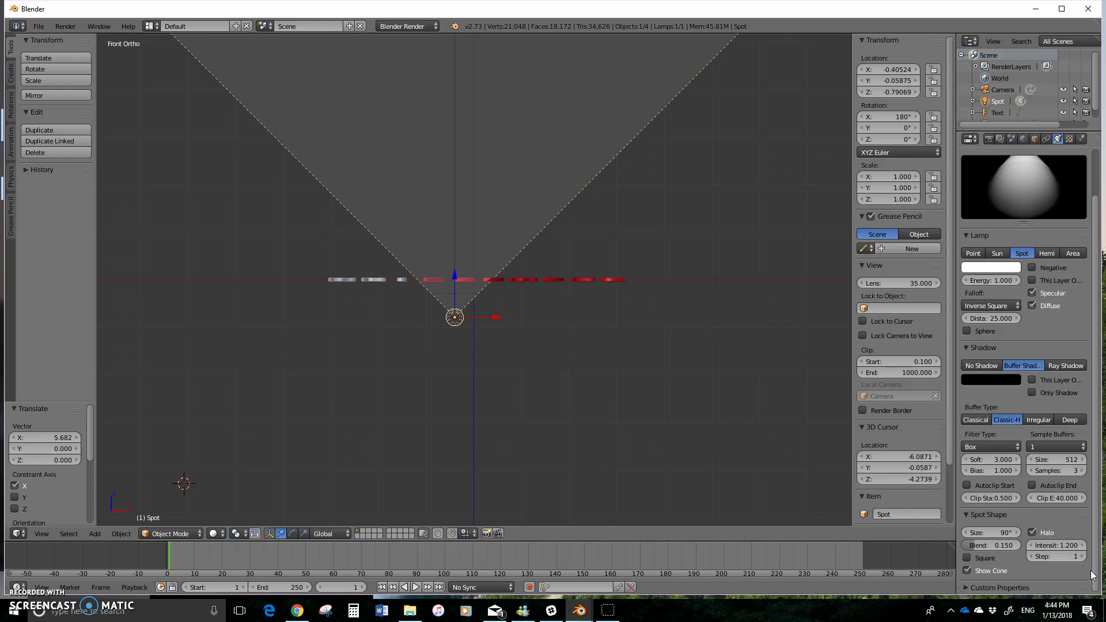
Step: Set the spot shape's blend to 0.5
left_click(987, 545)
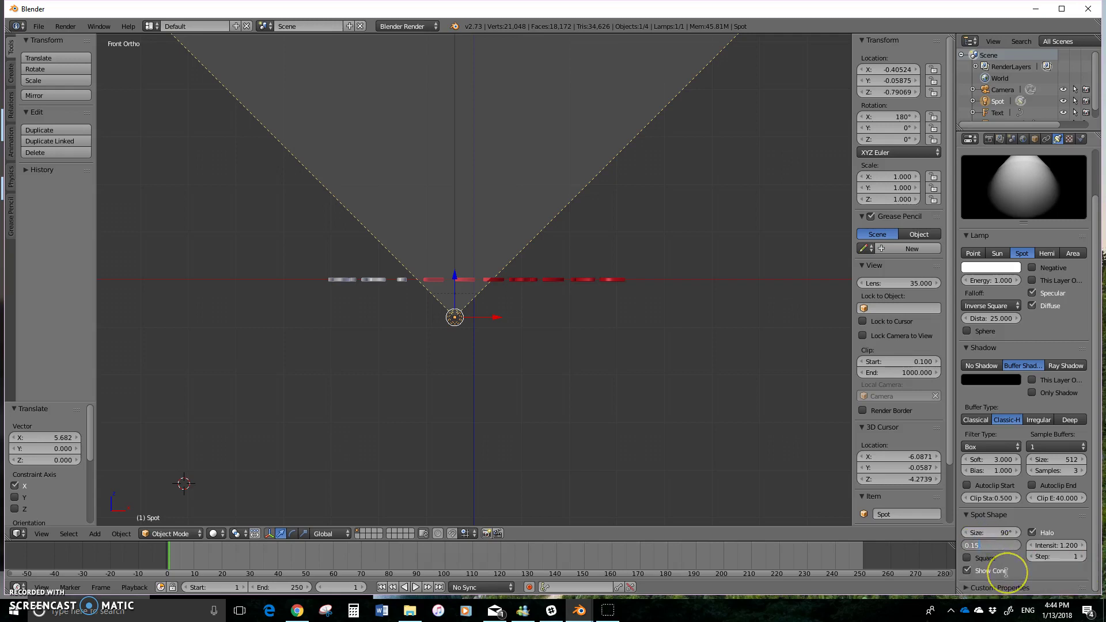
key("BackSpace")
key("BackSpace")
key("BackSpace")
key("BackSpace")
type(".5")
key("Return")
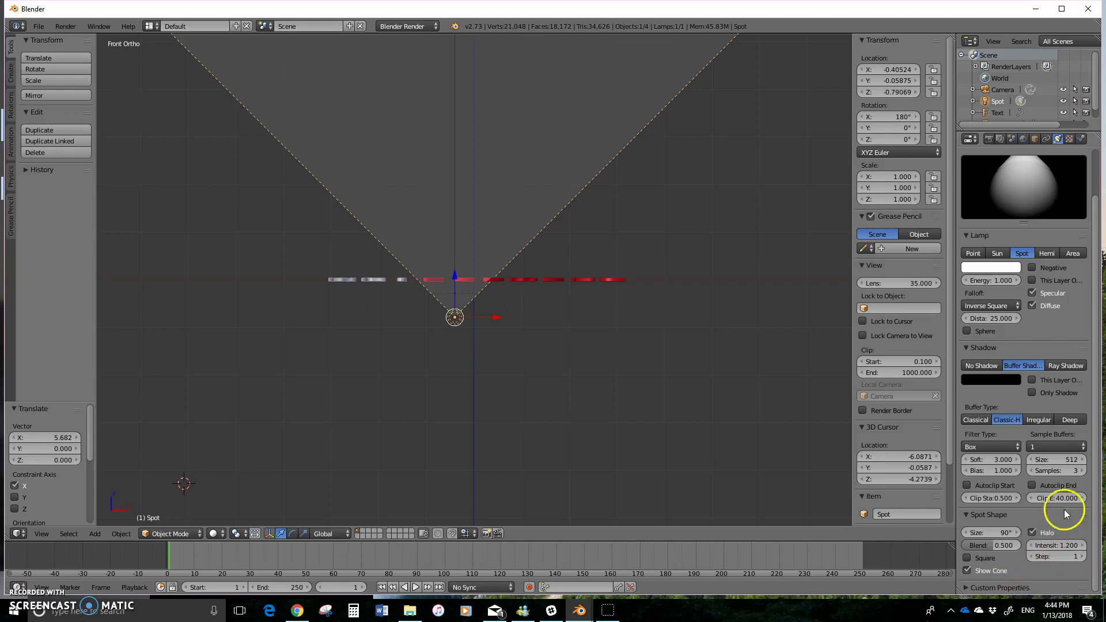
Step: Set the shadow buffer size to 2048 and its samples to 8, and render the scene to check the halo
left_click(1070, 459)
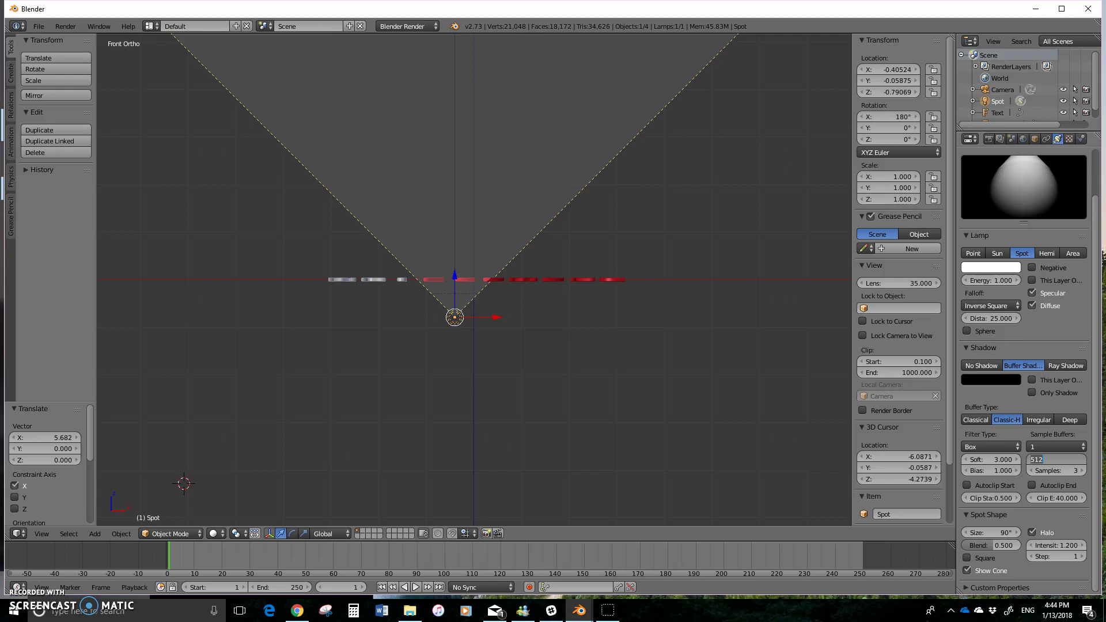
type("2048")
key("Tab")
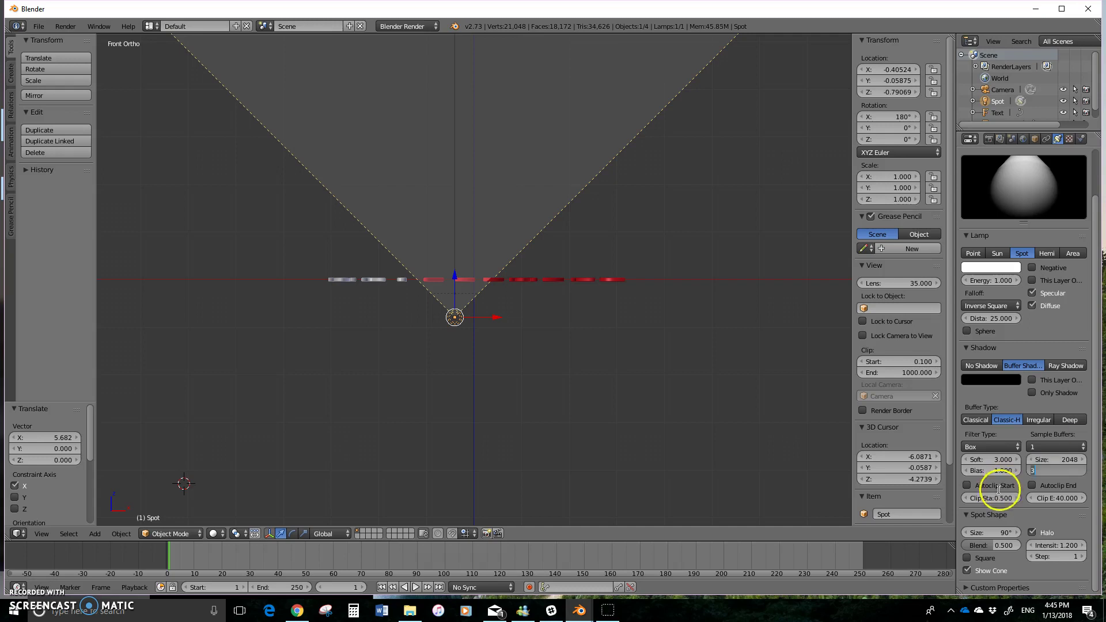
type("6")
key("Return")
left_click(1066, 468)
type("16")
key("Return")
left_click_drag(80, 474, 1094, 472)
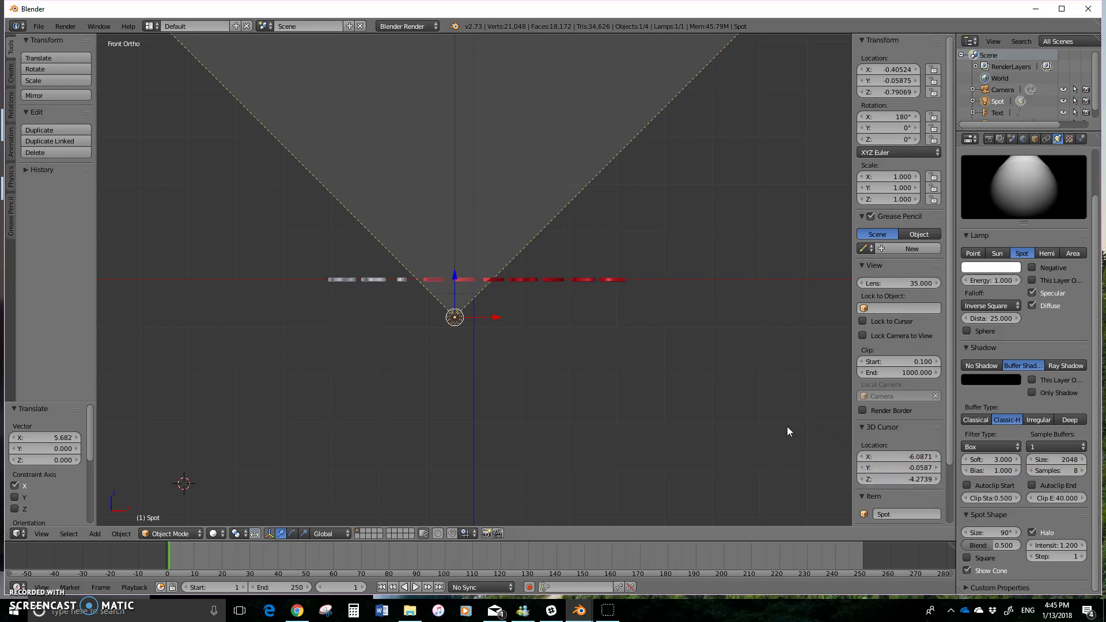
key("F12")
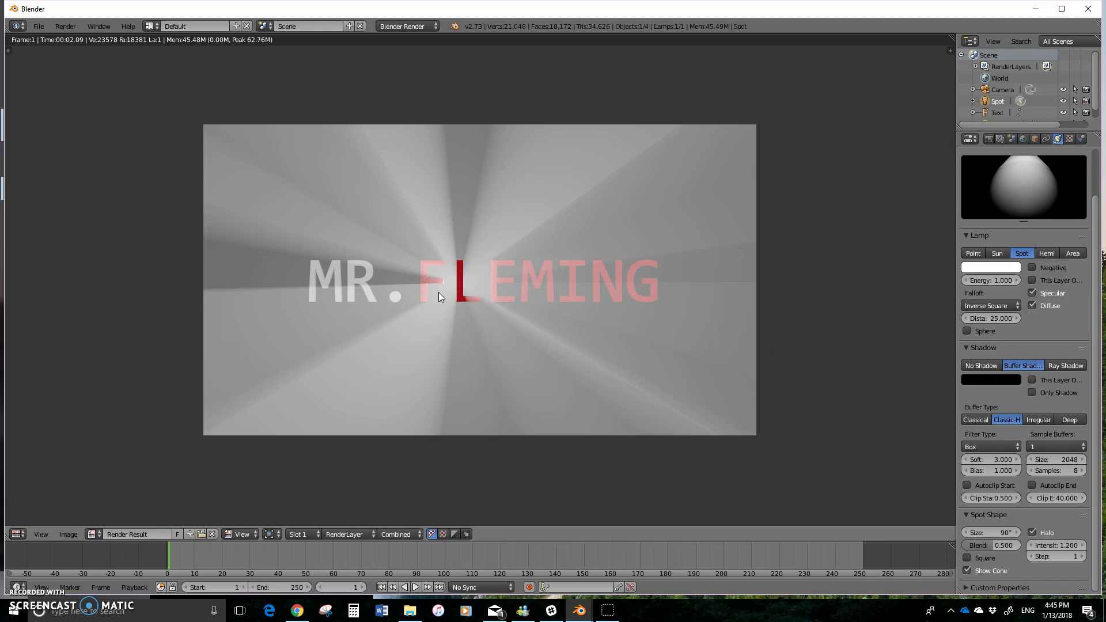
key("Escape")
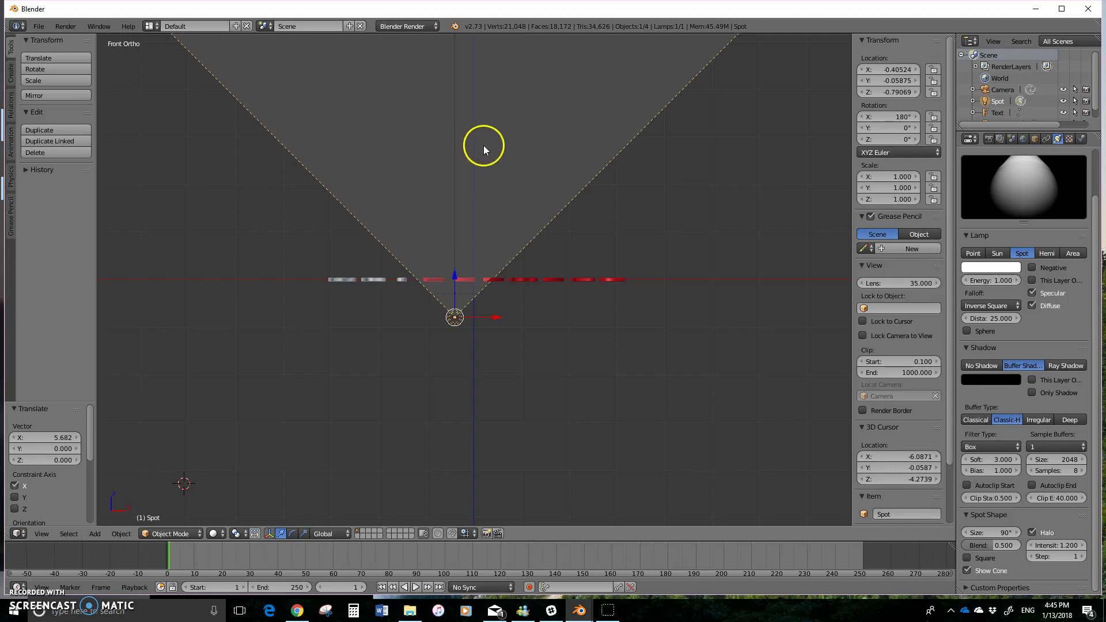
Step: Reduce the spot lamp's falloff distance in stages to about 11.61, rendering the scene after each change
scroll(482, 148, "down", 7)
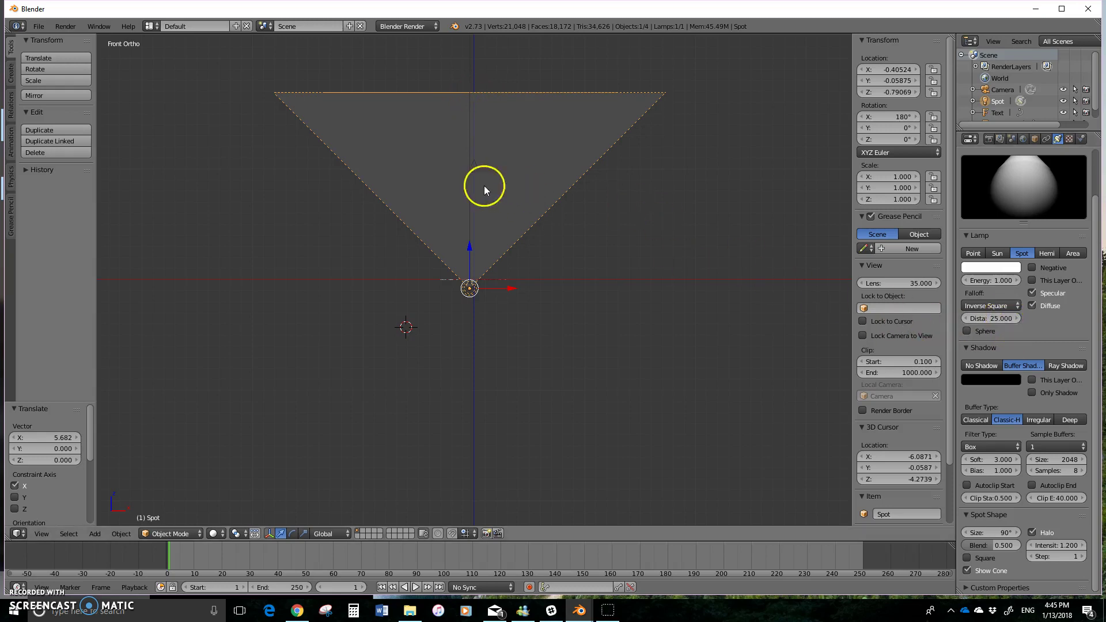
left_click_drag(971, 319, 876, 328)
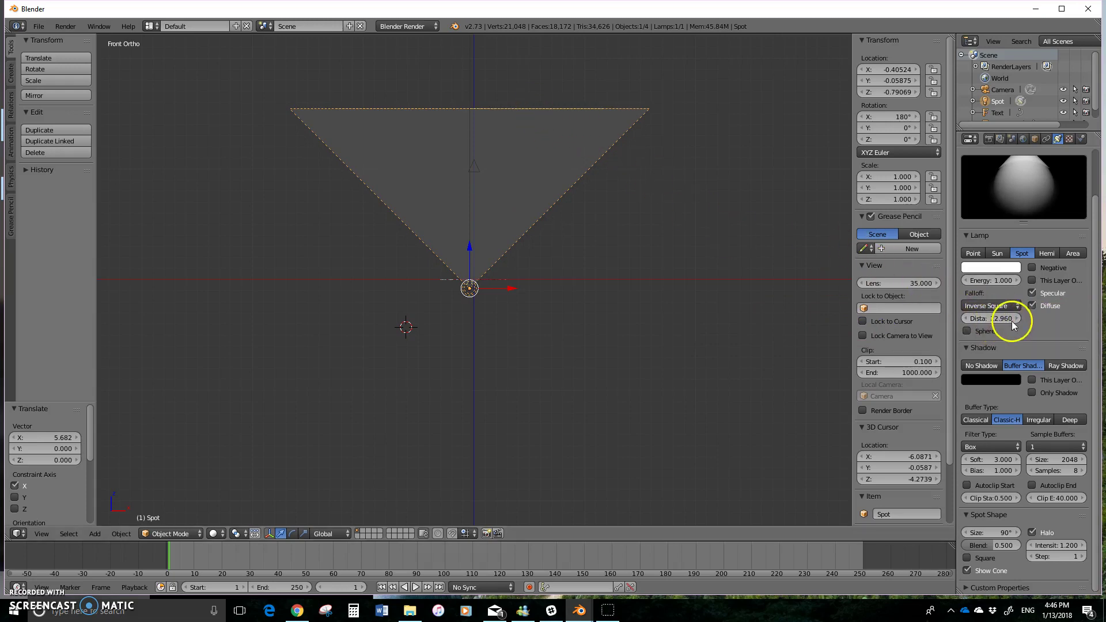
left_click_drag(1007, 318, 457, 353)
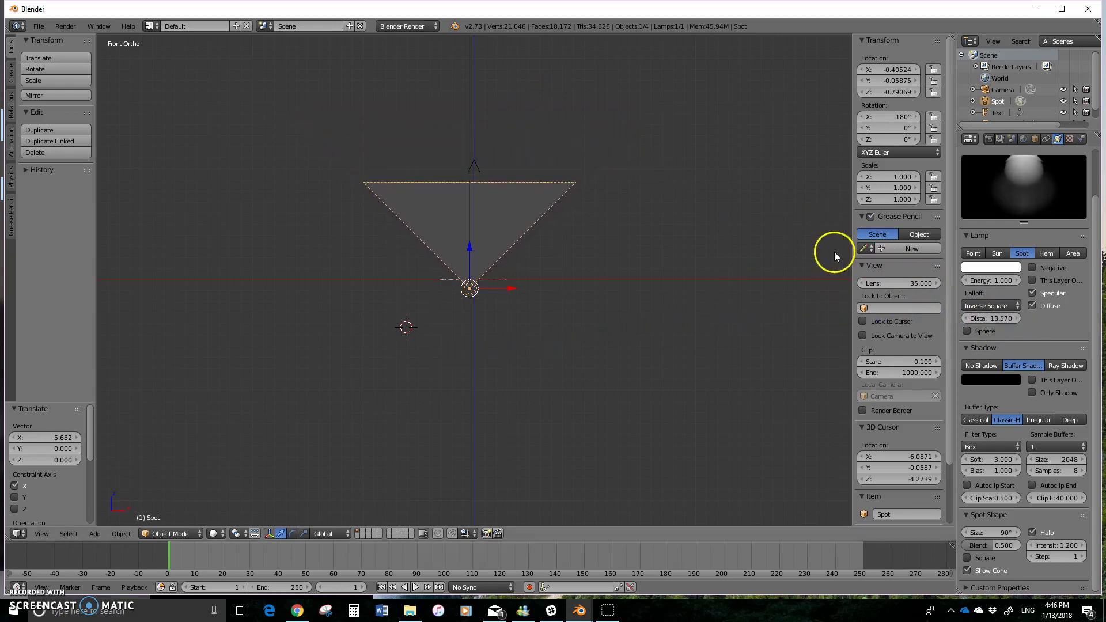
key("F12")
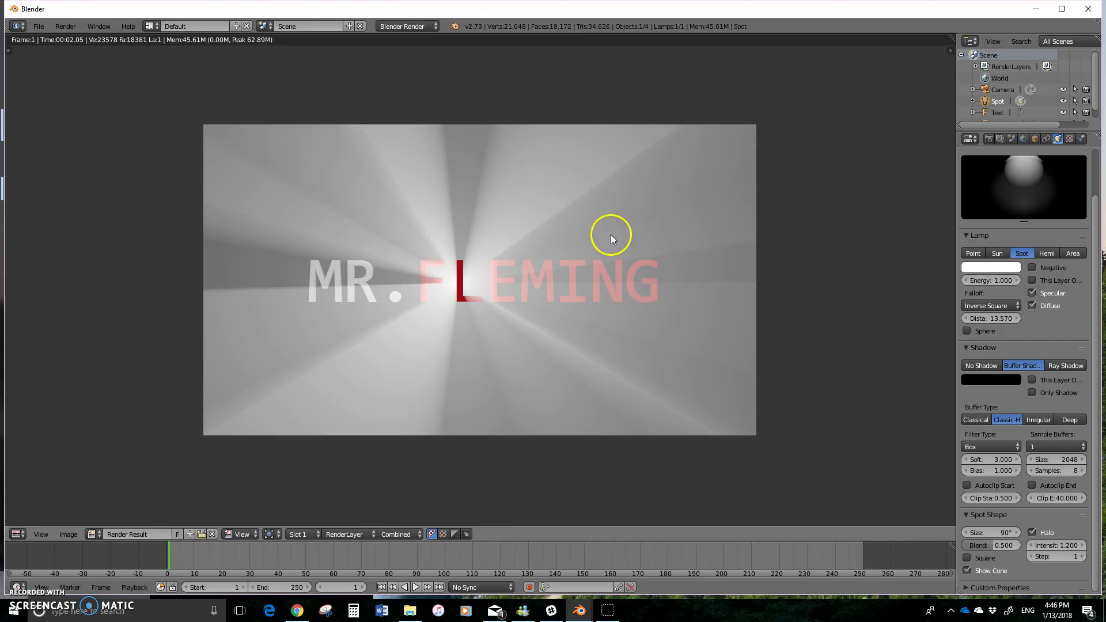
key("Escape")
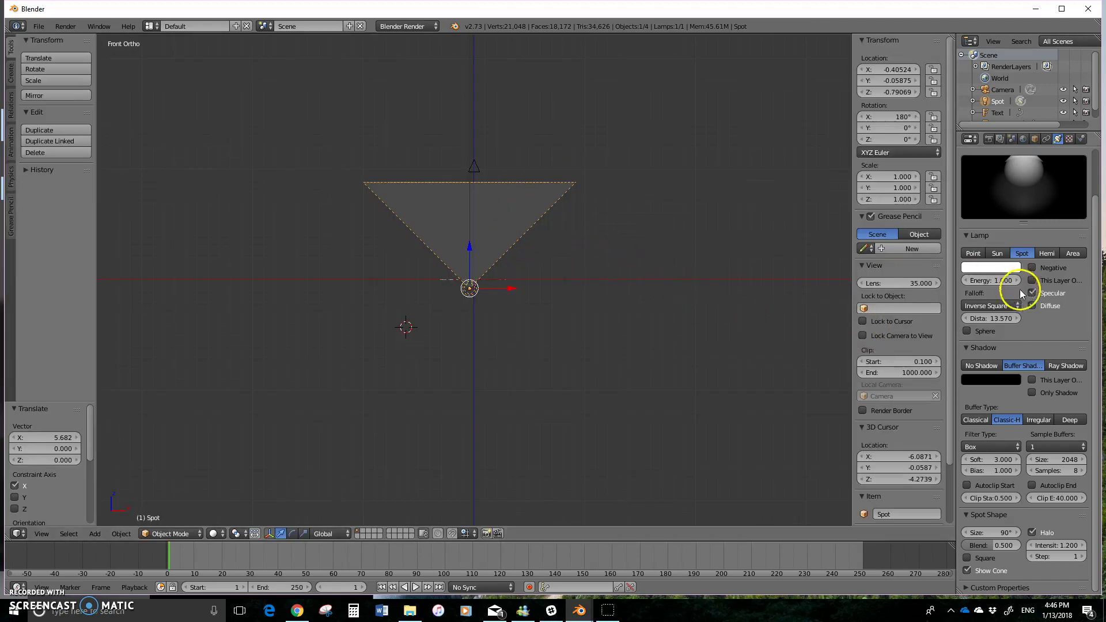
left_click_drag(1008, 319, 934, 320)
key("F12")
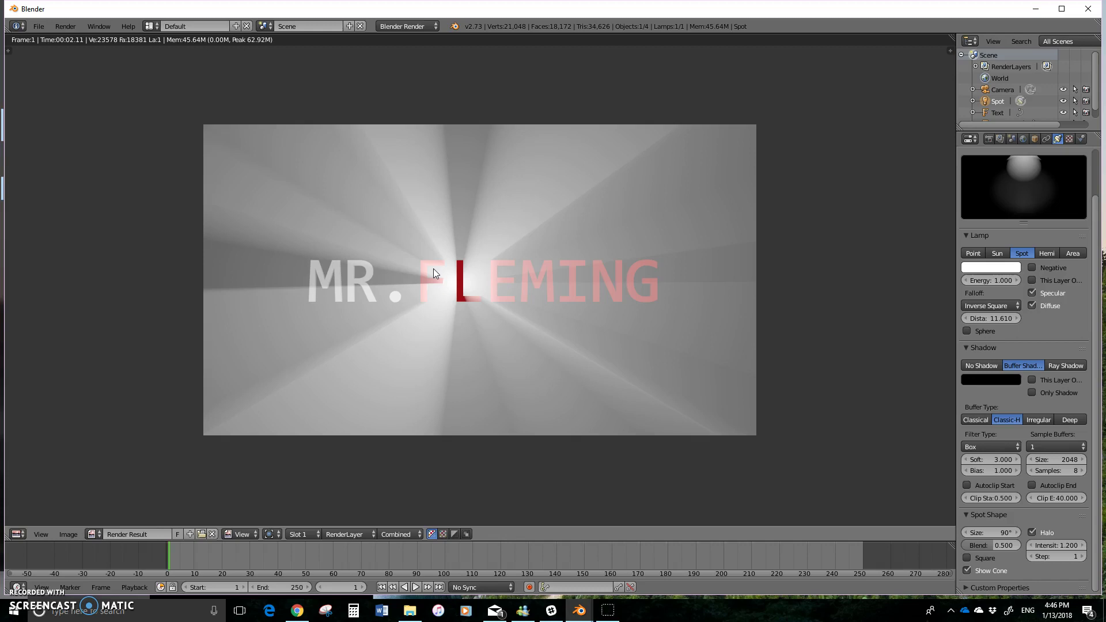
key("Escape")
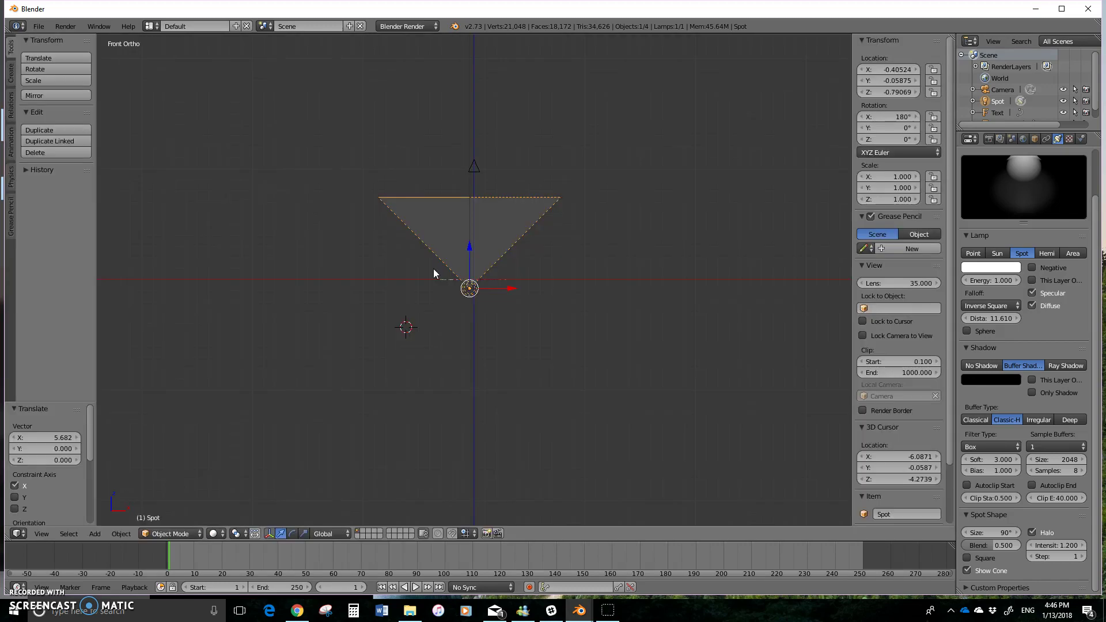
Step: Try the spot lamp nearer the text at Z about -0.29 and about -0.64, rendering the scene at each position
scroll(552, 286, "up", 12)
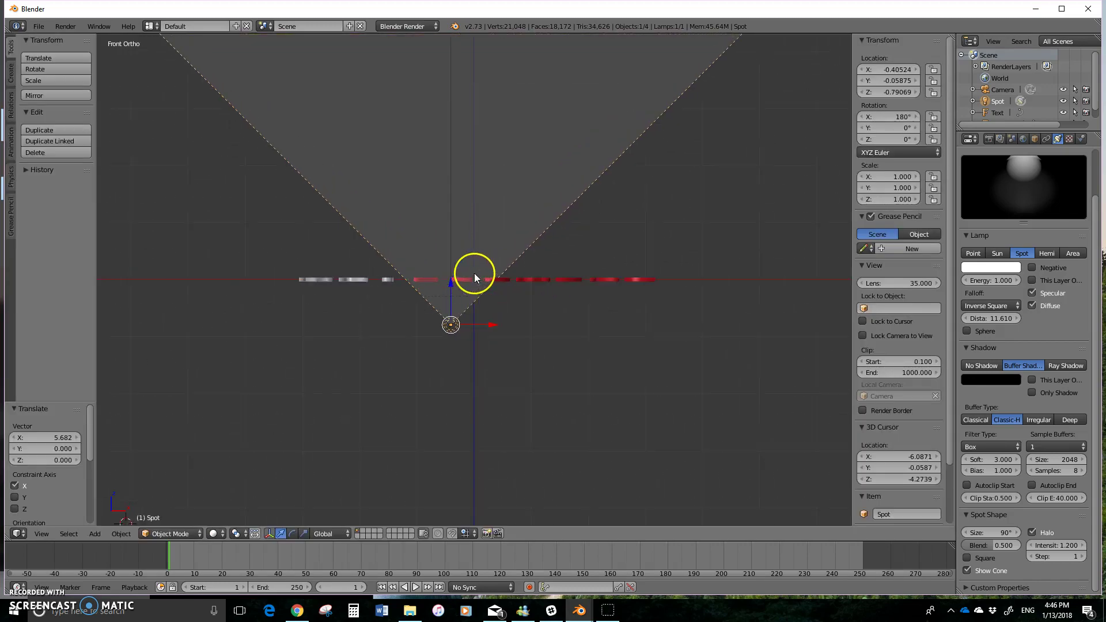
left_click_drag(427, 327, 419, 271)
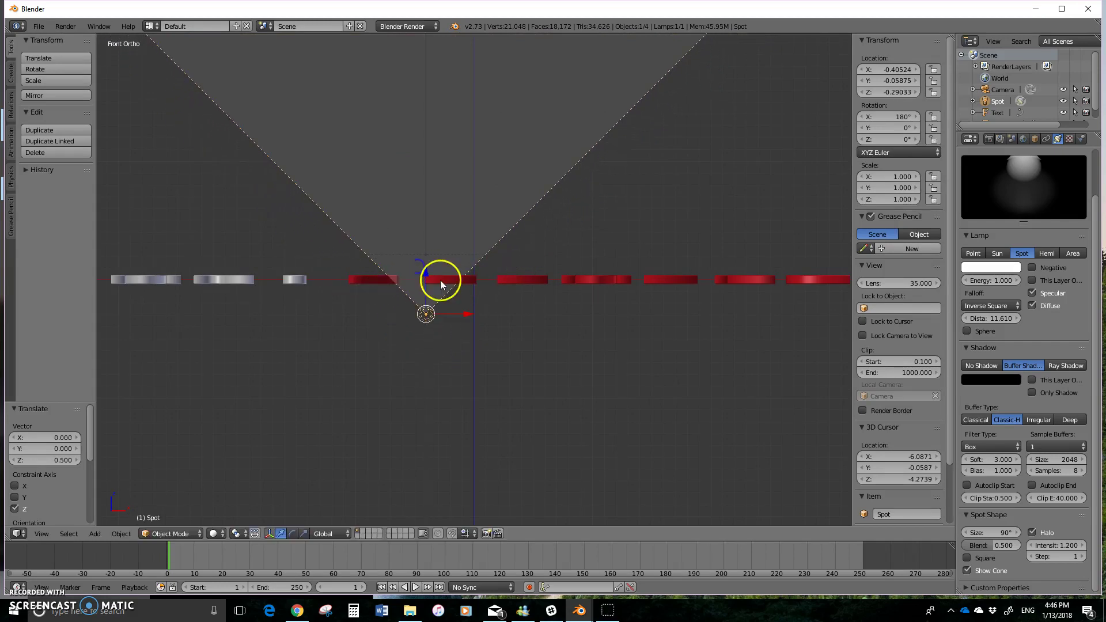
key("F12")
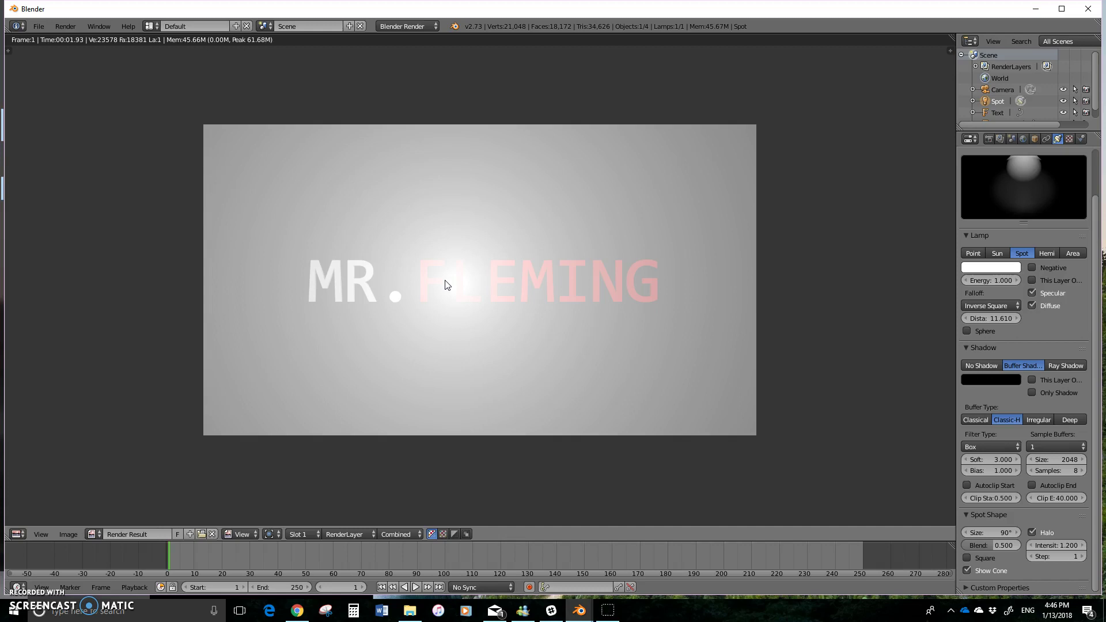
key("Escape")
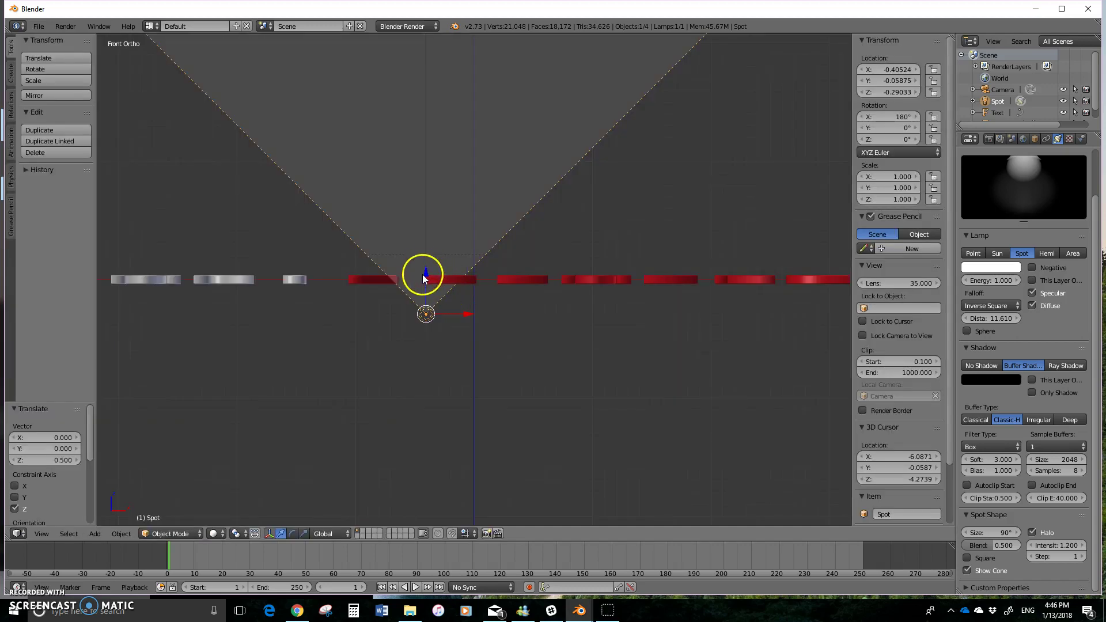
left_click_drag(424, 273, 425, 321)
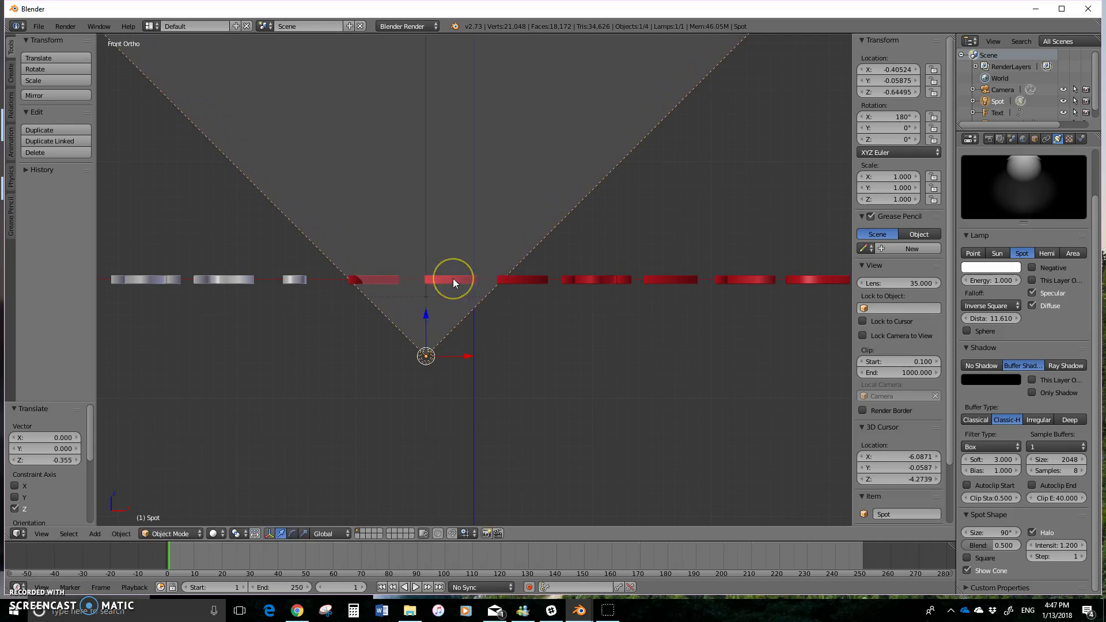
key("F12")
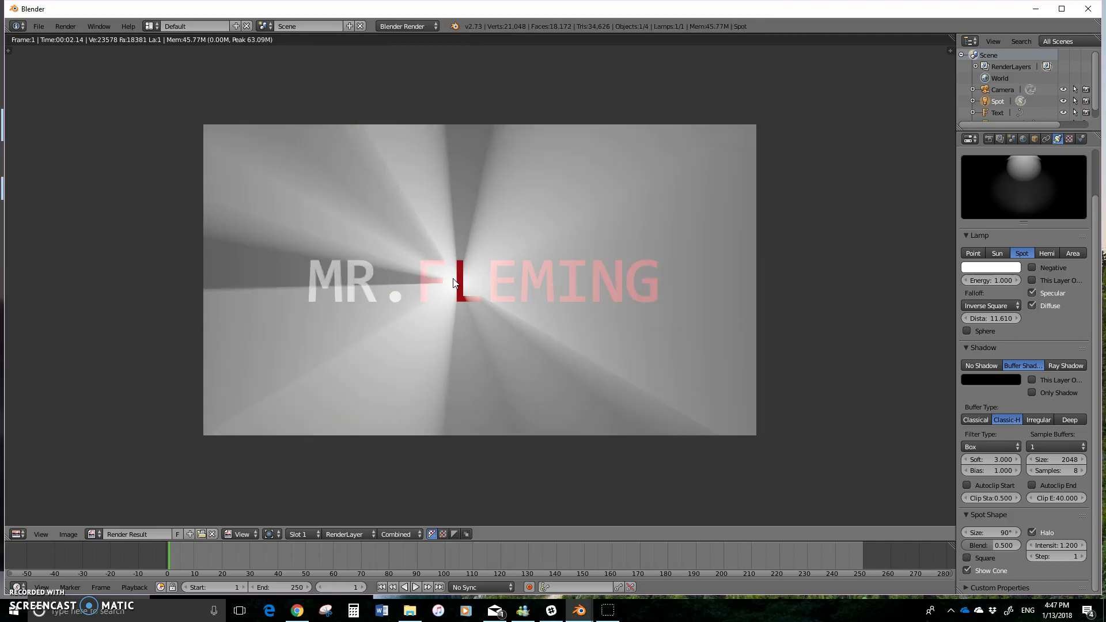
key("Escape")
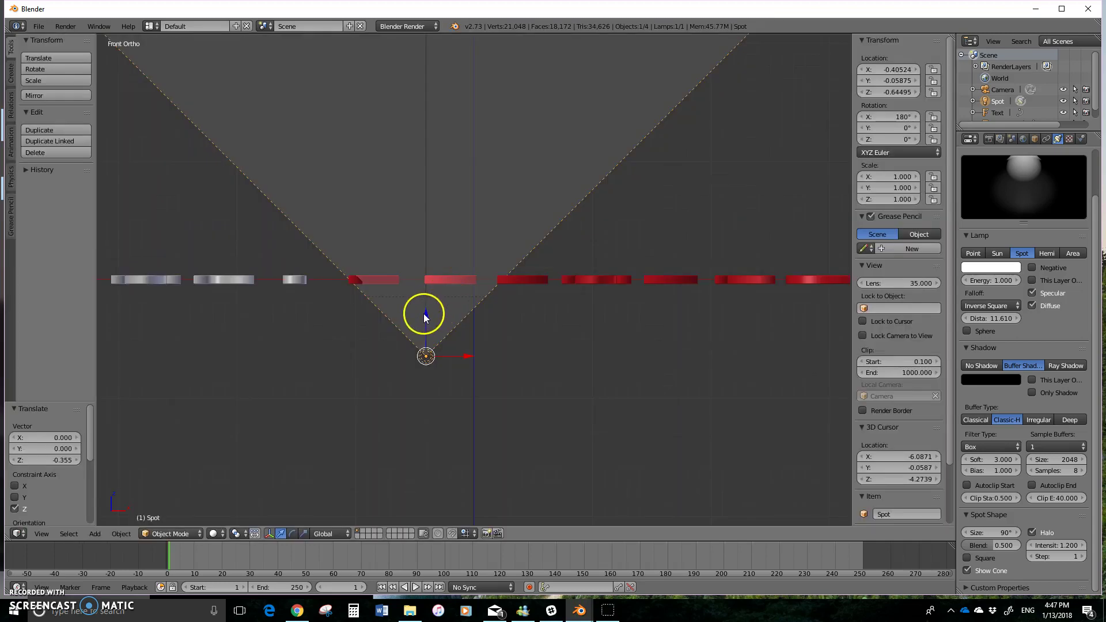
Step: Lower the spot lamp along Z to about -2.25 and raise it partway back toward the text, rendering after each move
left_click_drag(425, 316, 424, 507)
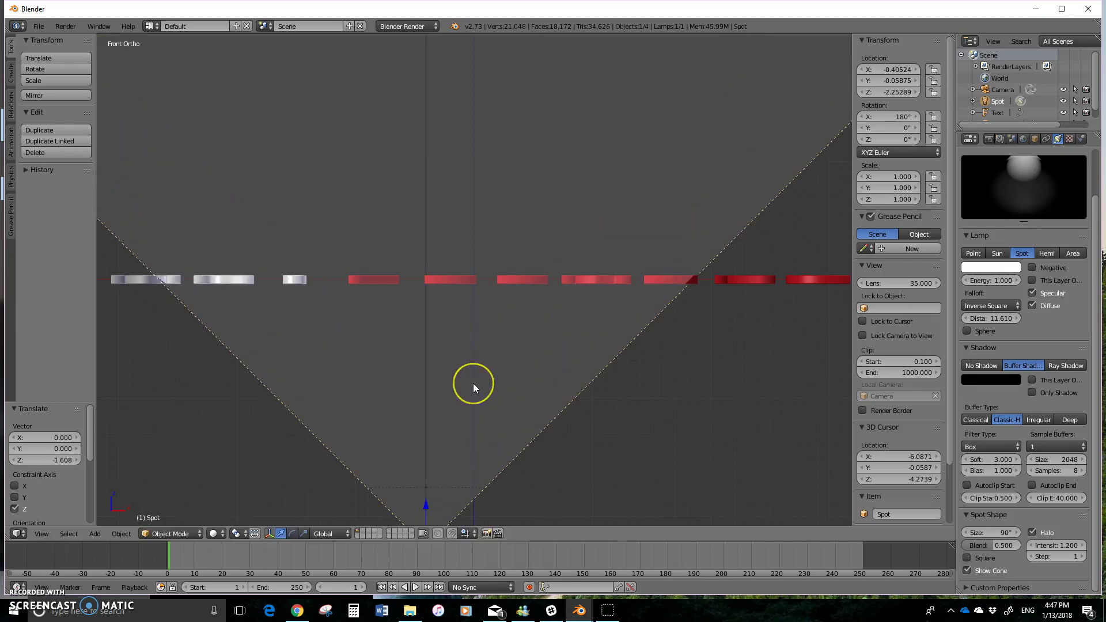
key("F12")
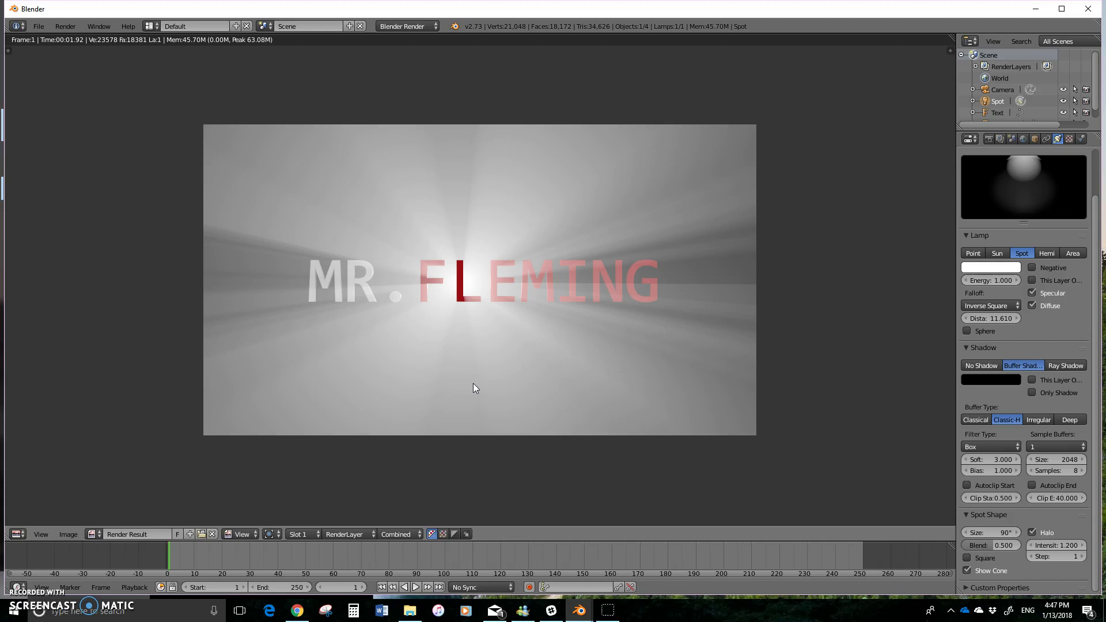
key("Escape")
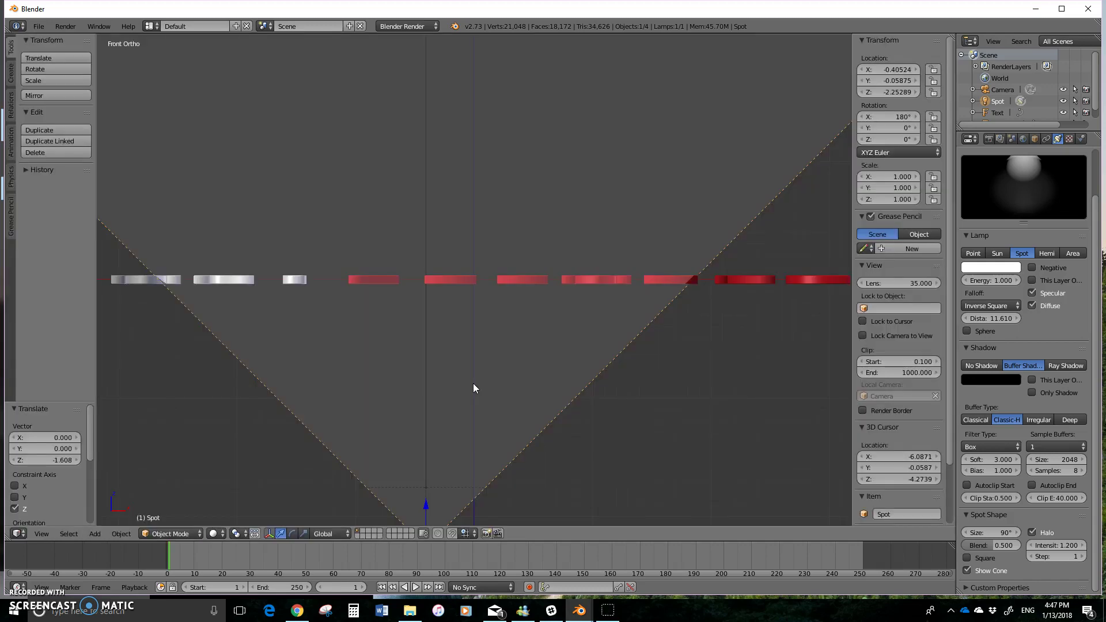
left_click_drag(428, 511, 421, 421)
key("F12")
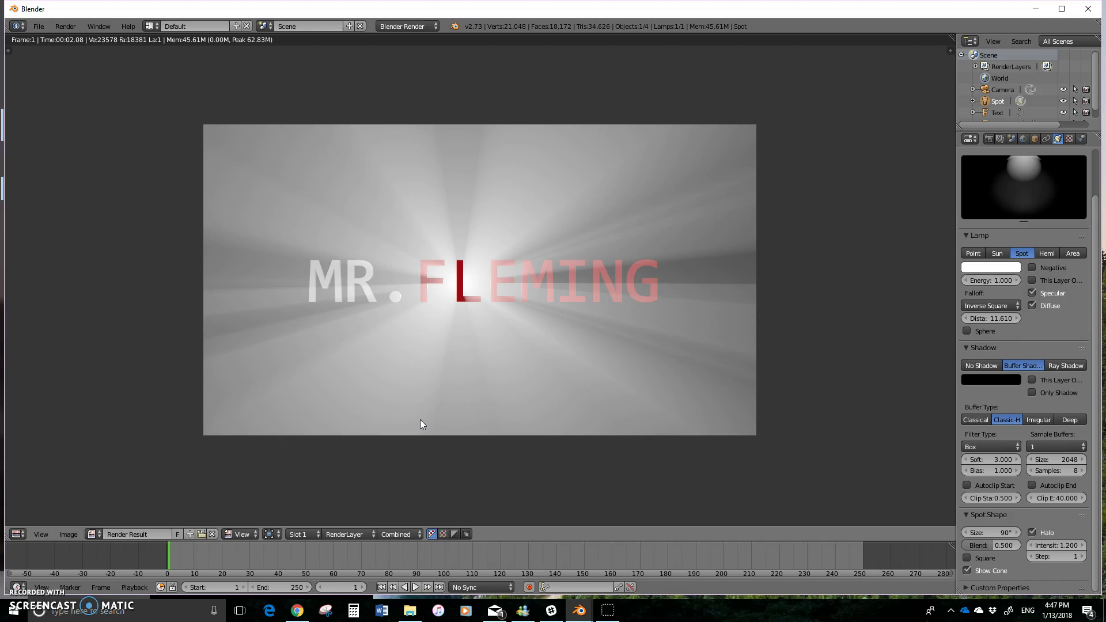
Step: Try a blue spot lamp color of about R 0.173, G 0.205, B 1.0 and render the scene
left_click(1001, 269)
mouse_move(966, 147)
left_mouse_down()
mouse_move(993, 129)
mouse_move(981, 141)
left_mouse_up()
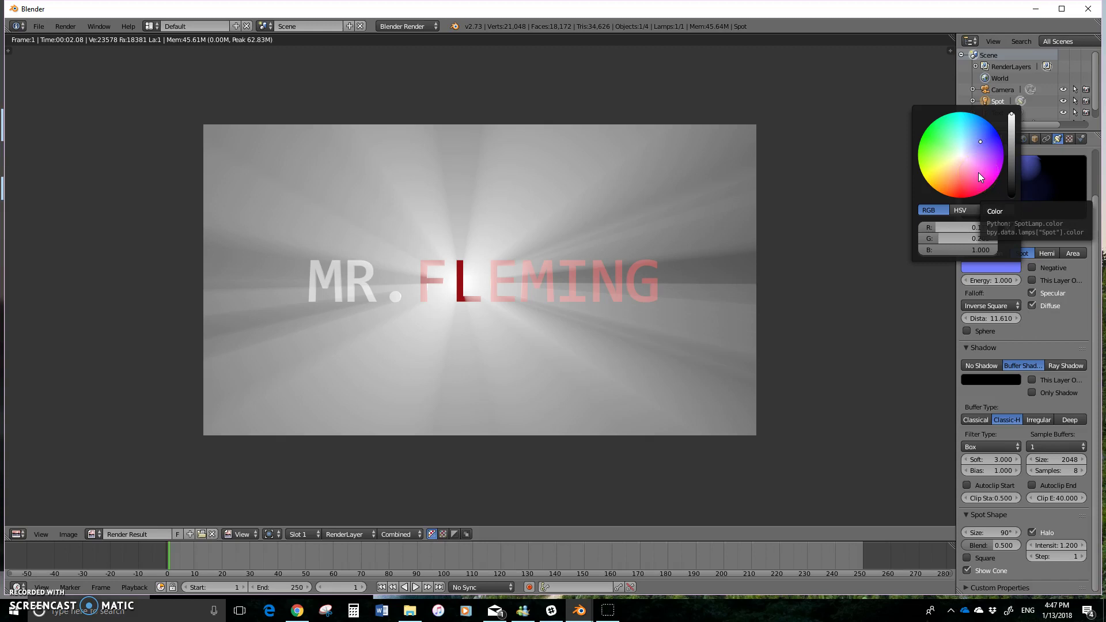
left_click(687, 374)
key("F12")
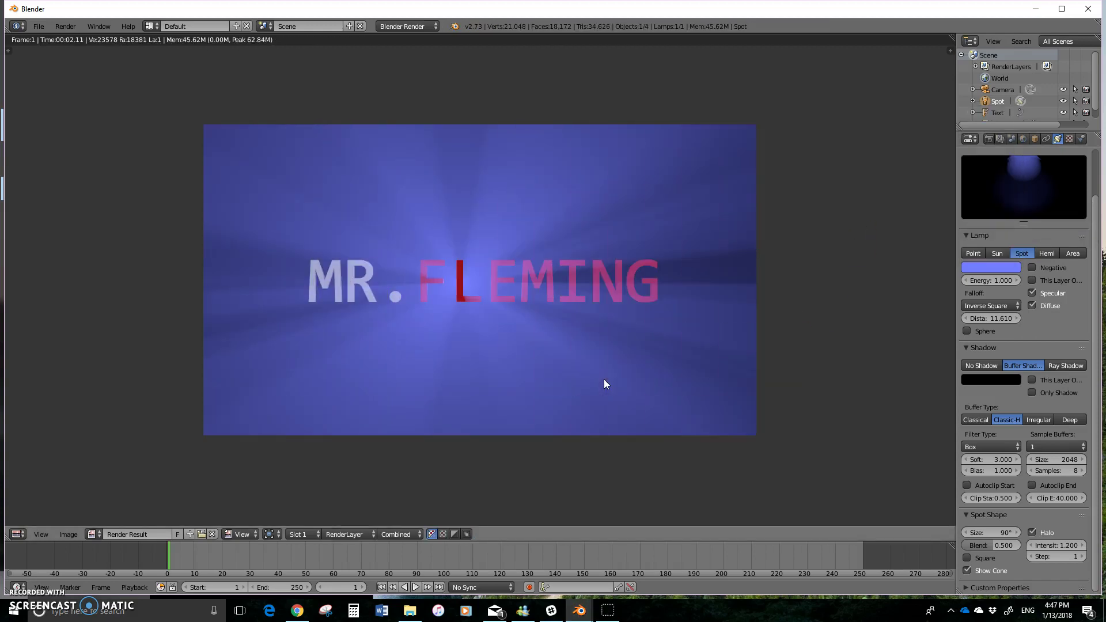
Step: Restore the spot lamp's color to white with red, green and blue at 1.0, and render the scene
left_click(1003, 267)
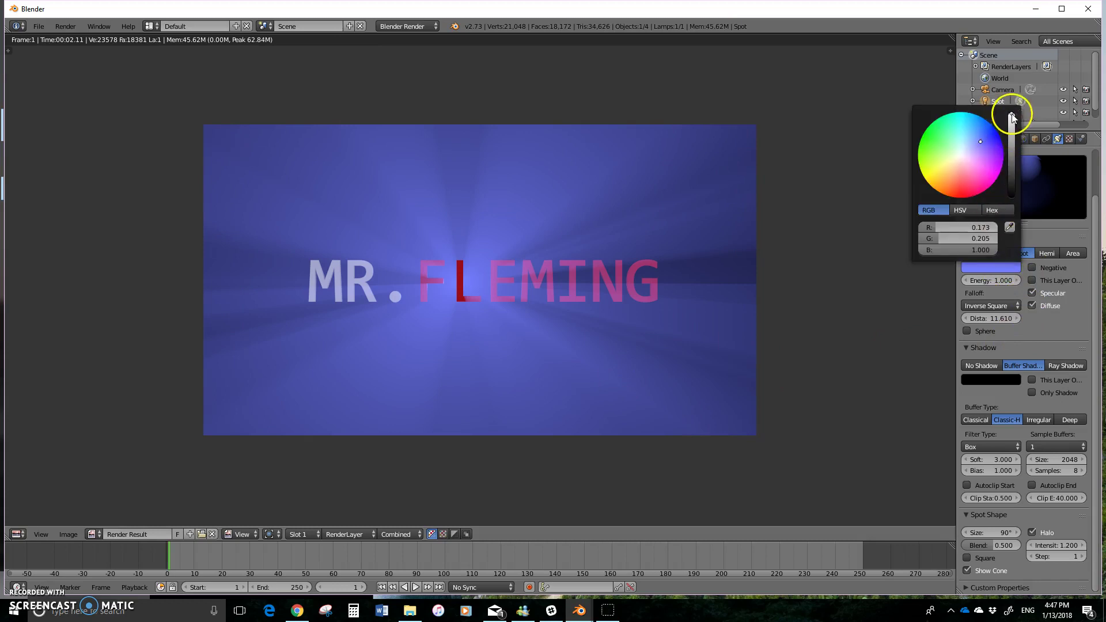
left_click(977, 257)
left_click_drag(940, 239, 1012, 235)
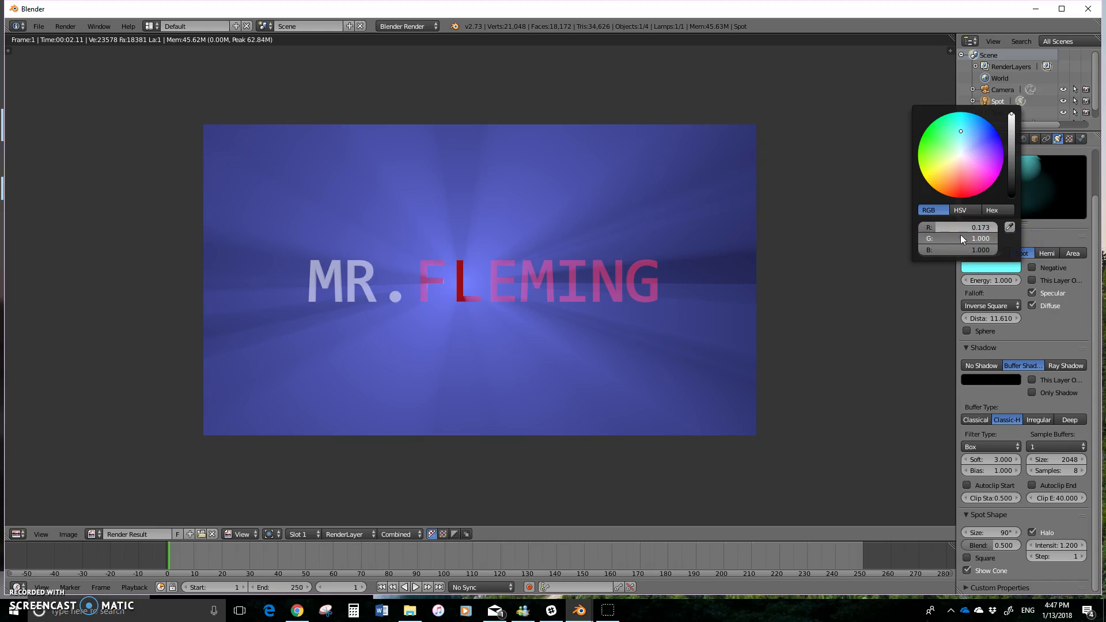
left_click_drag(929, 229, 972, 229)
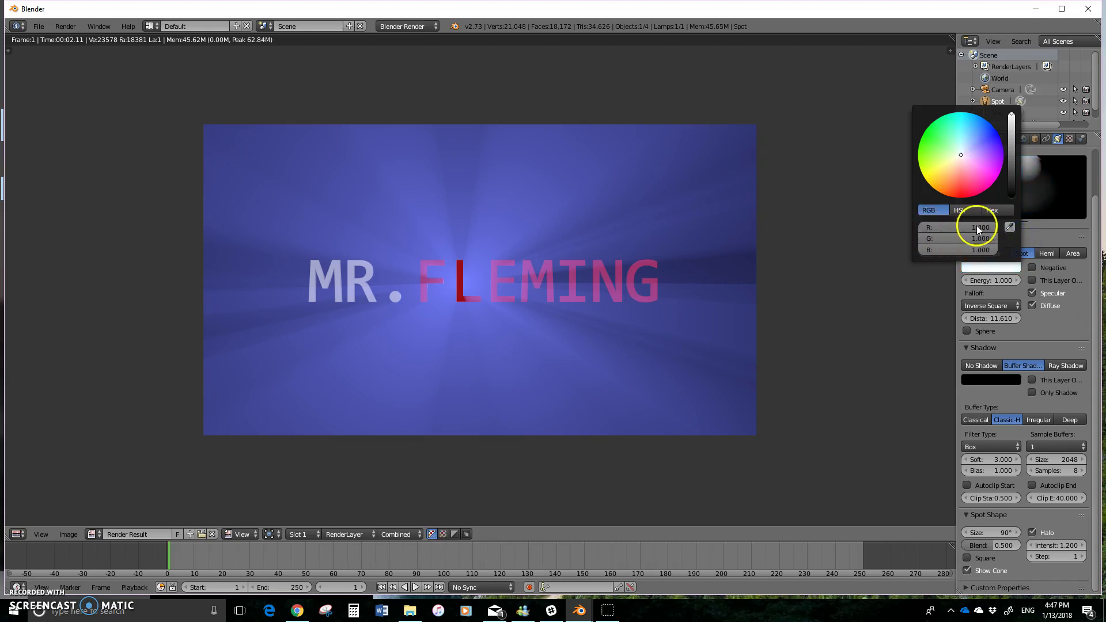
key("F12")
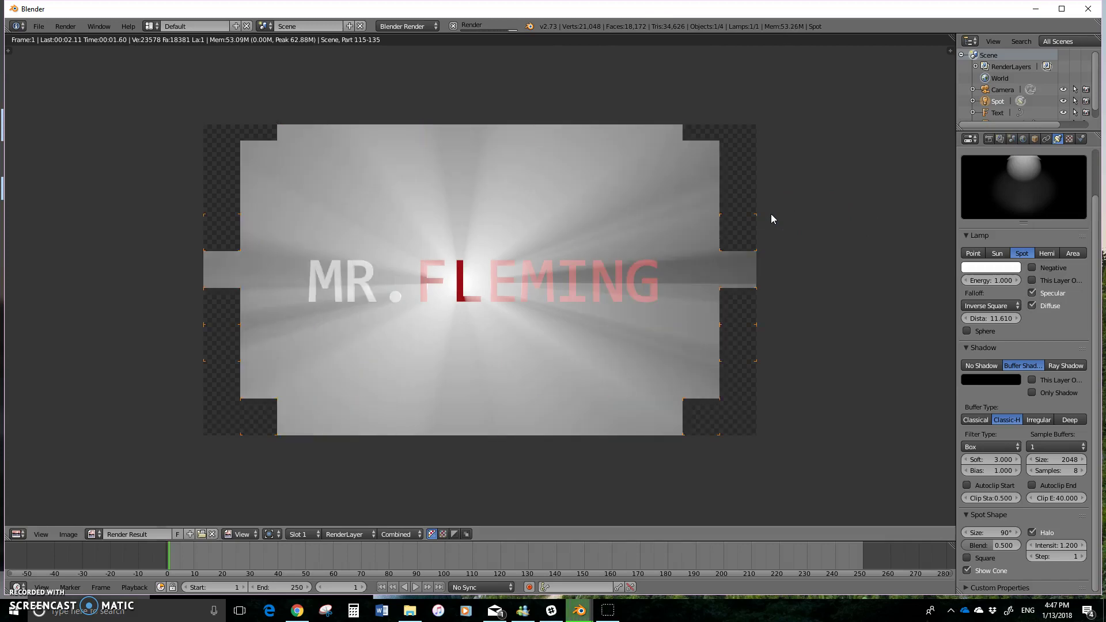